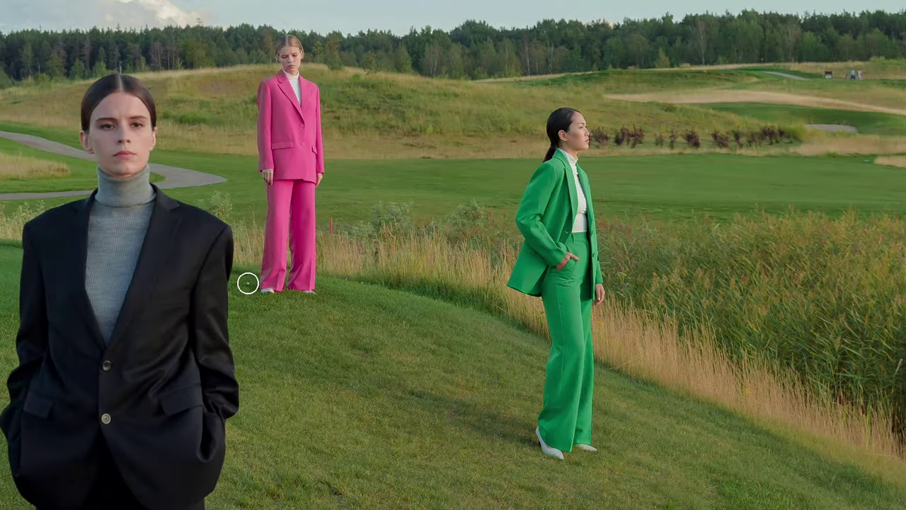
- Erase the woman in the pink suit and the woman in the green suit from the meadow photo with the Remove tool
drag(247, 281, 347, 291)
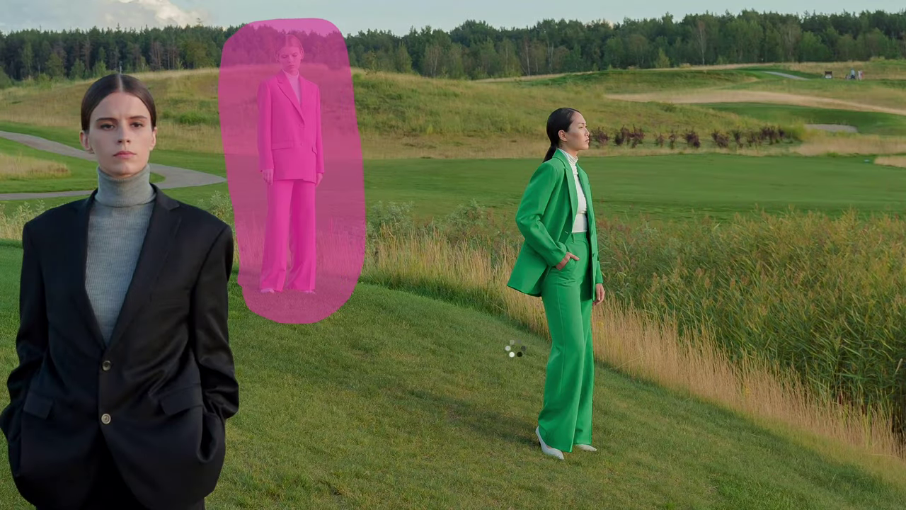
drag(511, 349, 647, 333)
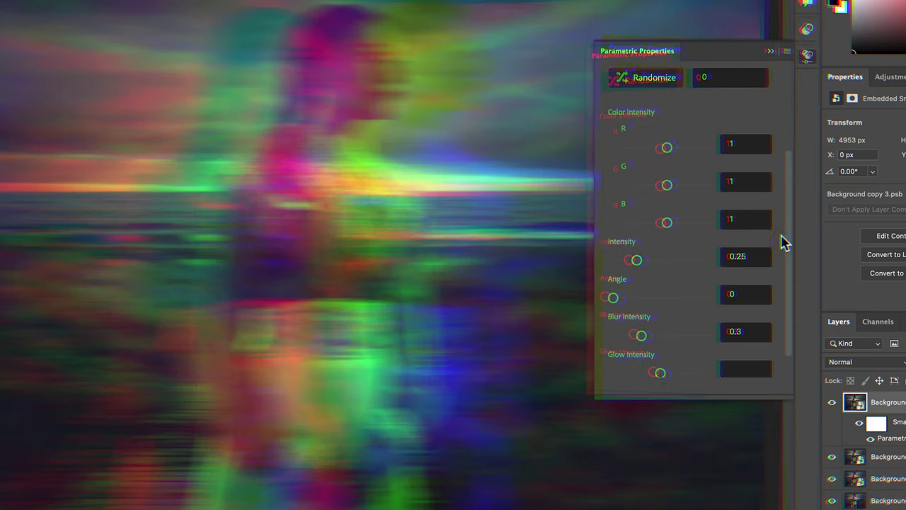
- Adjust the parametric filter's settings for the RGB glitch effect on the smart object layer
scroll(684, 295, down, 1)
drag(615, 273, 620, 277)
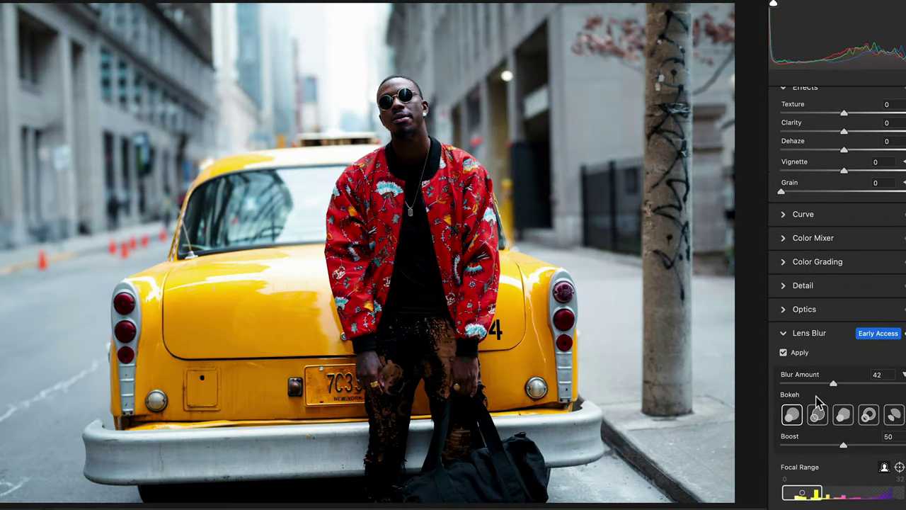
- Preview the Lens Blur depth map on the taxi photo, hide it again, and set the blur amount to 54
scroll(836, 318, down, 1)
click(812, 446)
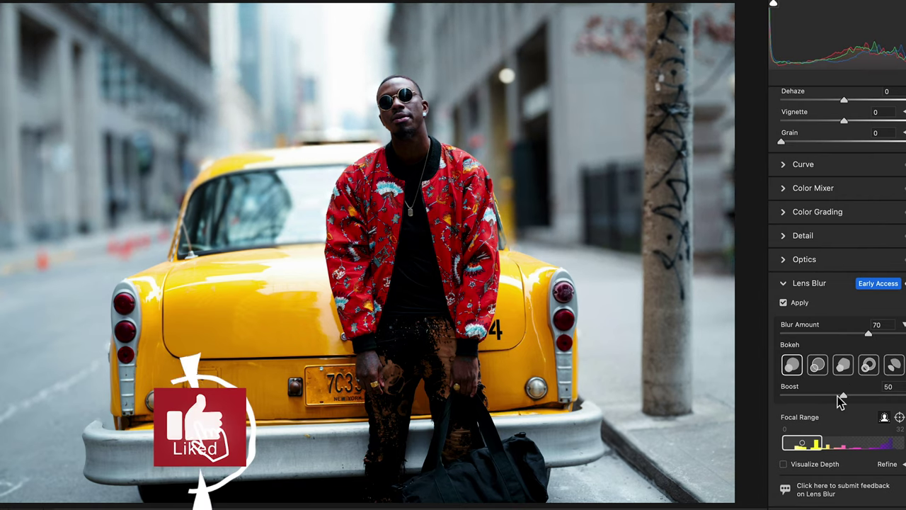
click(783, 464)
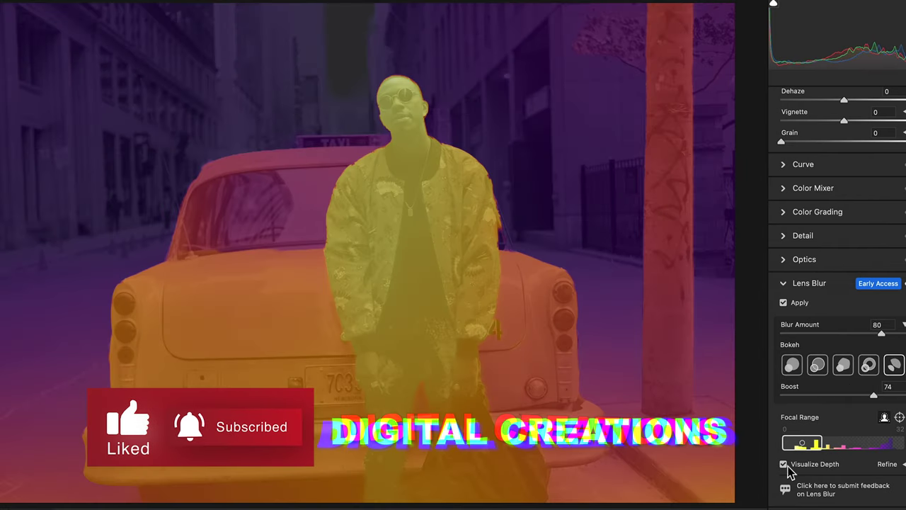
click(784, 465)
drag(879, 333, 852, 334)
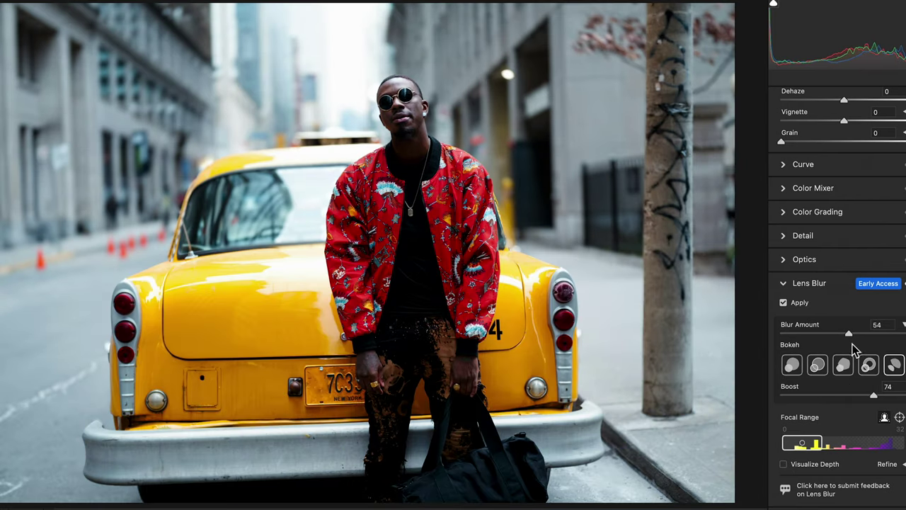
scroll(807, 326, up, 1)
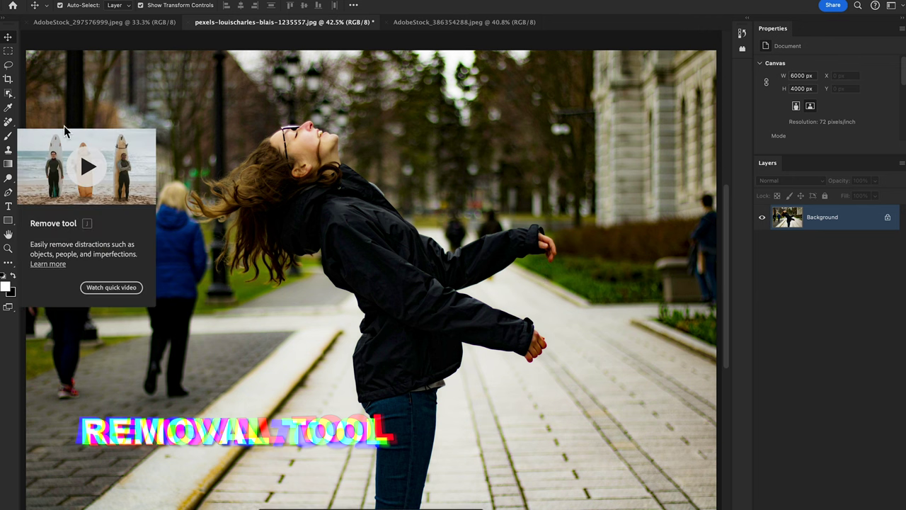
- Remove the pedestrians on the left side and the person at the right edge of the park photo with the Remove Tool
click(8, 124)
right_click(7, 126)
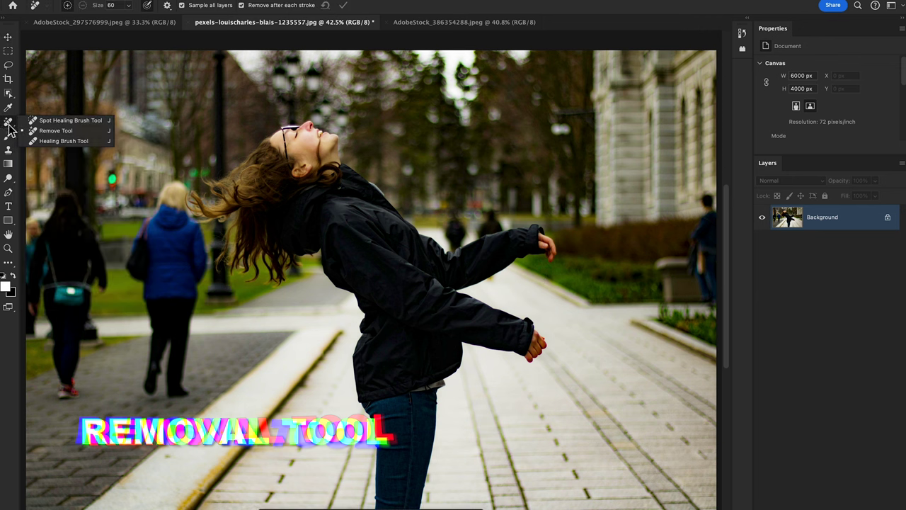
click(56, 131)
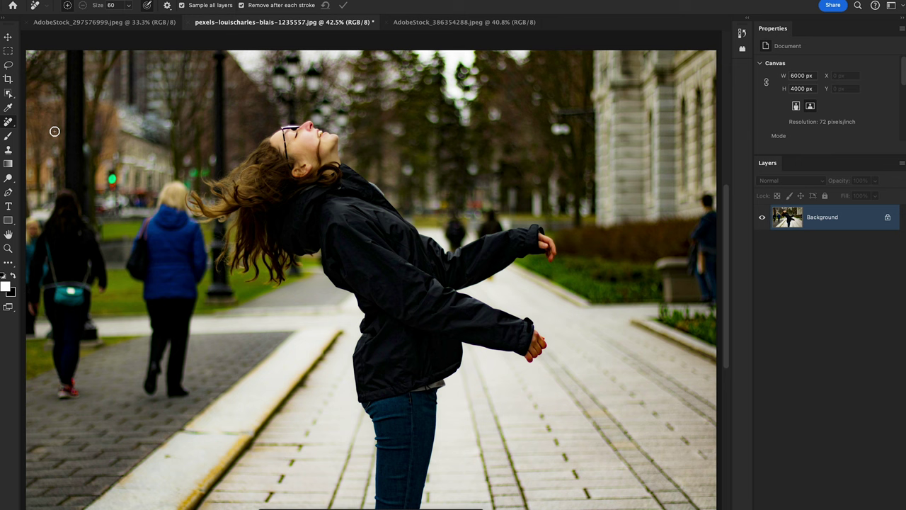
mouse_move(29, 239)
mouse_down()
mouse_move(46, 191)
mouse_move(88, 176)
mouse_move(132, 191)
mouse_move(170, 164)
mouse_move(193, 175)
mouse_move(191, 201)
mouse_move(216, 255)
mouse_move(215, 333)
mouse_move(180, 410)
mouse_move(91, 394)
mouse_move(28, 405)
mouse_move(29, 236)
mouse_up()
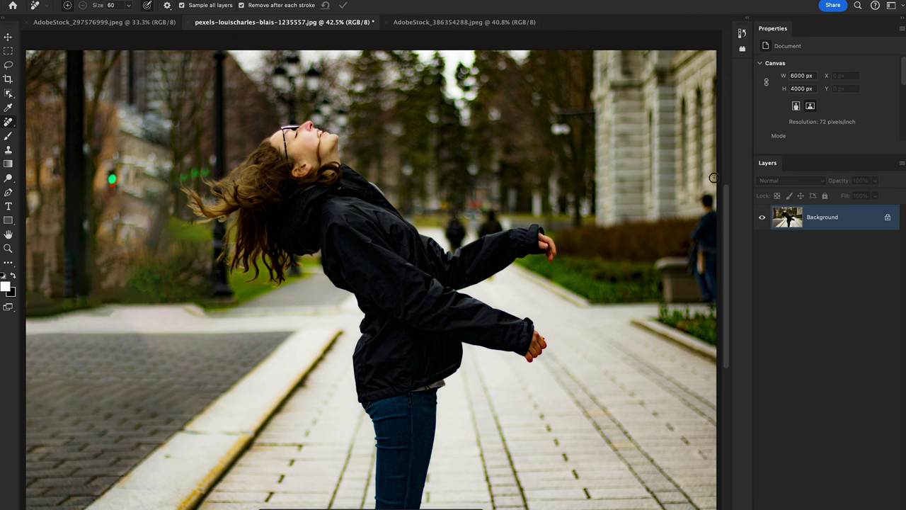
mouse_move(712, 178)
mouse_down()
mouse_move(692, 193)
mouse_move(685, 233)
mouse_move(714, 339)
mouse_move(715, 179)
mouse_up()
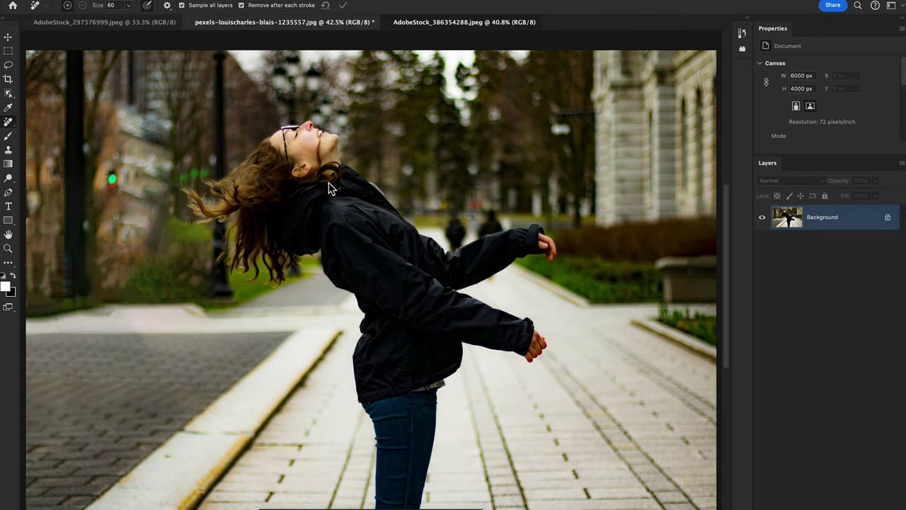
- Clean up the floor area left of the pink yoga mat in AdobeStock_386354288.jpeg with the Remove Tool
click(431, 29)
mouse_move(30, 391)
mouse_down()
mouse_move(58, 355)
mouse_move(86, 349)
mouse_move(116, 369)
mouse_move(146, 410)
mouse_move(195, 426)
mouse_move(227, 494)
mouse_move(27, 507)
mouse_move(30, 391)
mouse_up()
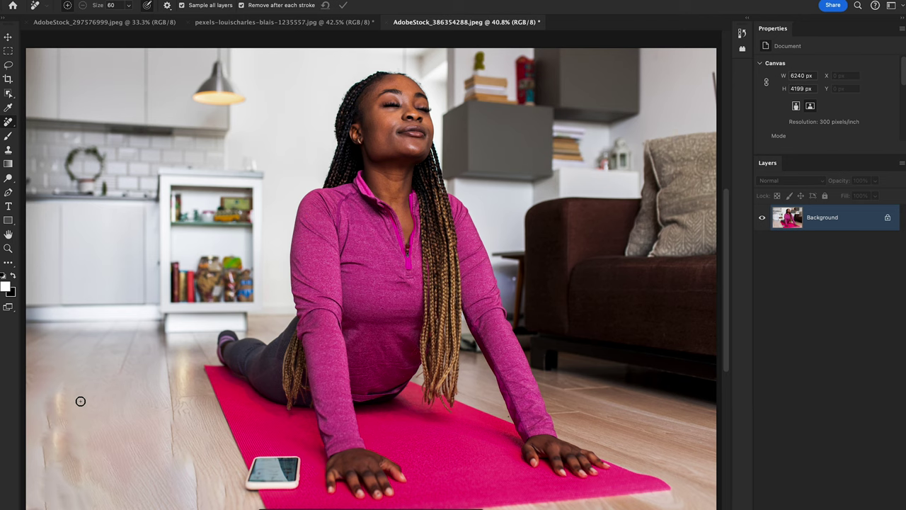
- In AdobeStock_297576999.jpeg, set the Remove Tool's overlay color to Purple and adjust the overlay opacity
click(92, 27)
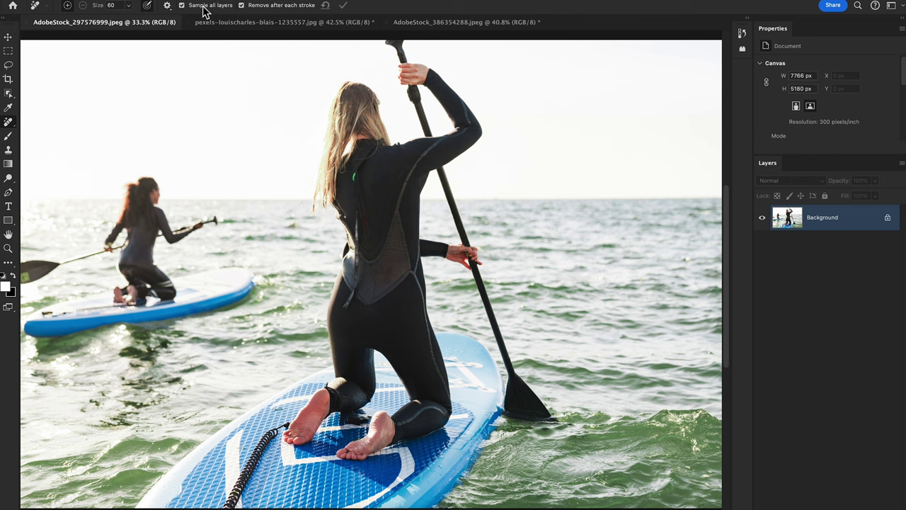
click(168, 6)
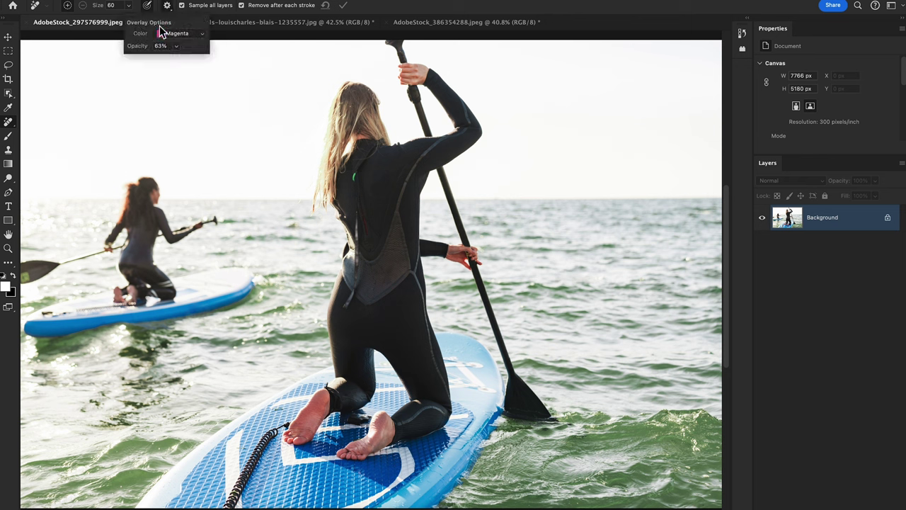
click(180, 34)
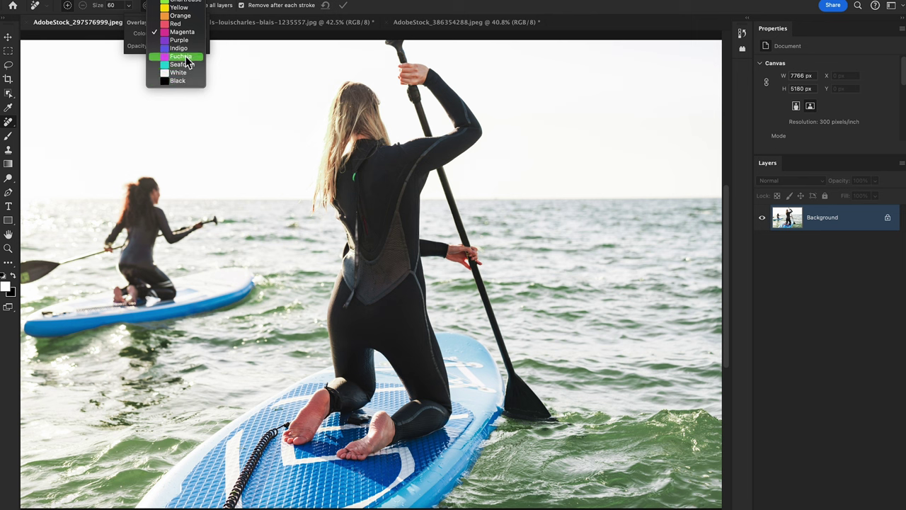
click(180, 40)
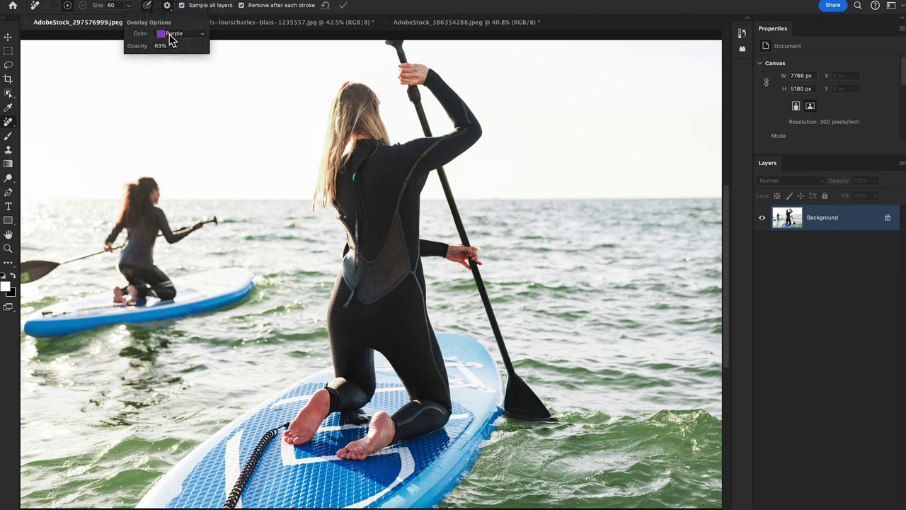
click(177, 46)
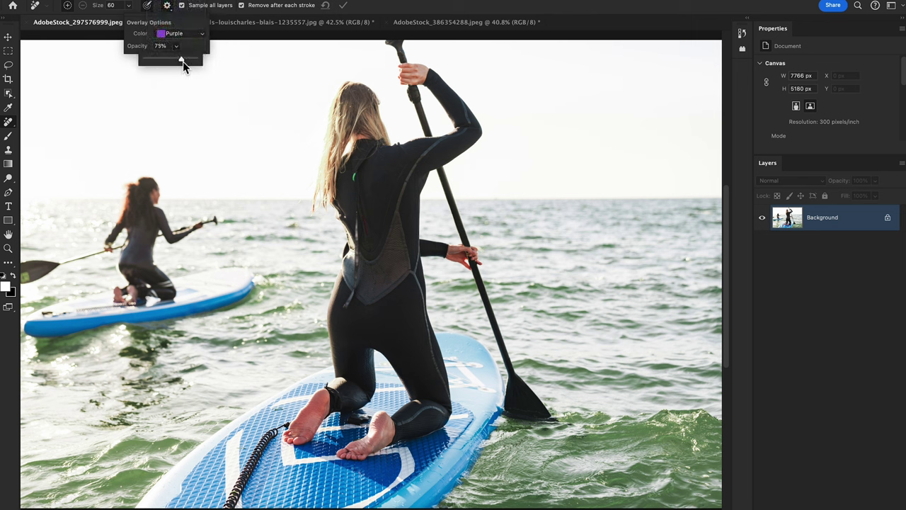
drag(183, 61, 175, 60)
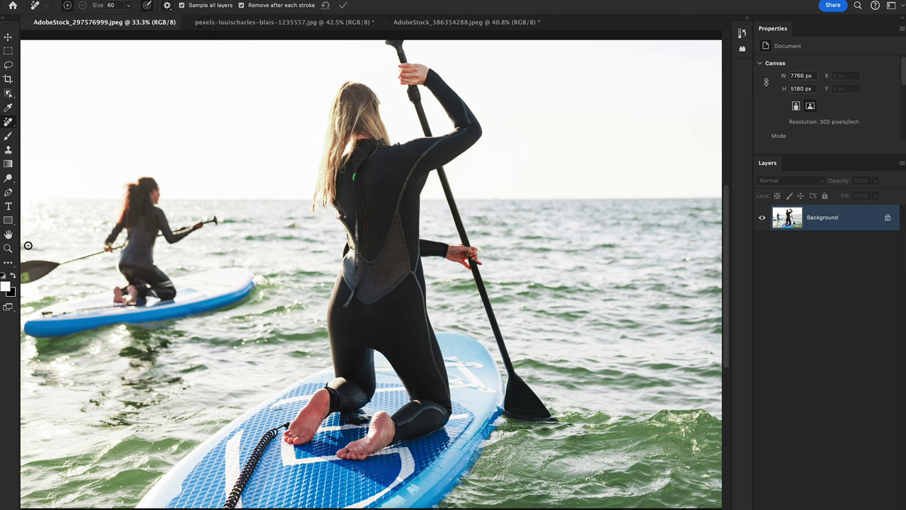
- Paint over the background paddleboarder and her board with the Remove Tool to erase them
mouse_move(27, 243)
mouse_down()
mouse_move(97, 200)
mouse_move(150, 132)
mouse_move(246, 203)
mouse_move(239, 245)
mouse_move(263, 257)
mouse_move(256, 298)
mouse_move(220, 325)
mouse_move(38, 337)
mouse_move(12, 329)
mouse_move(32, 235)
mouse_up()
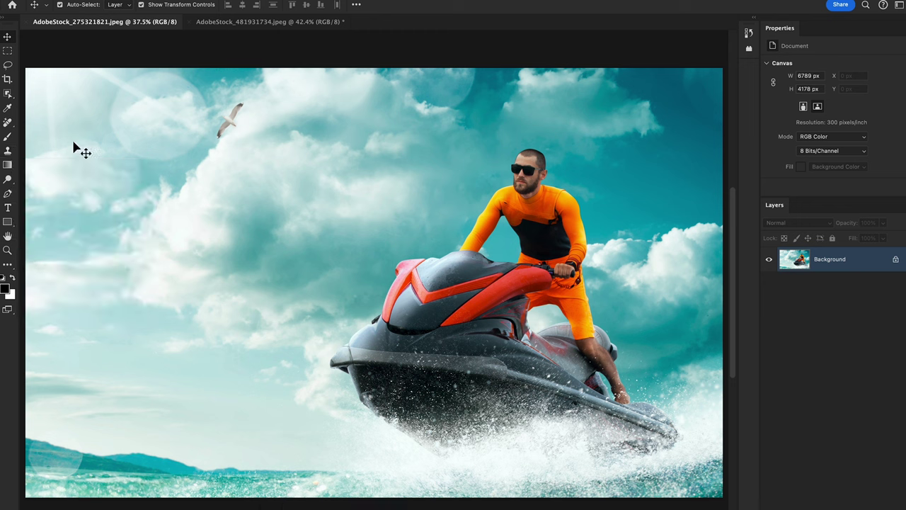
- Select a rectangular area left of the jet ski and generate a fill with the prompt "dolphine"
click(7, 68)
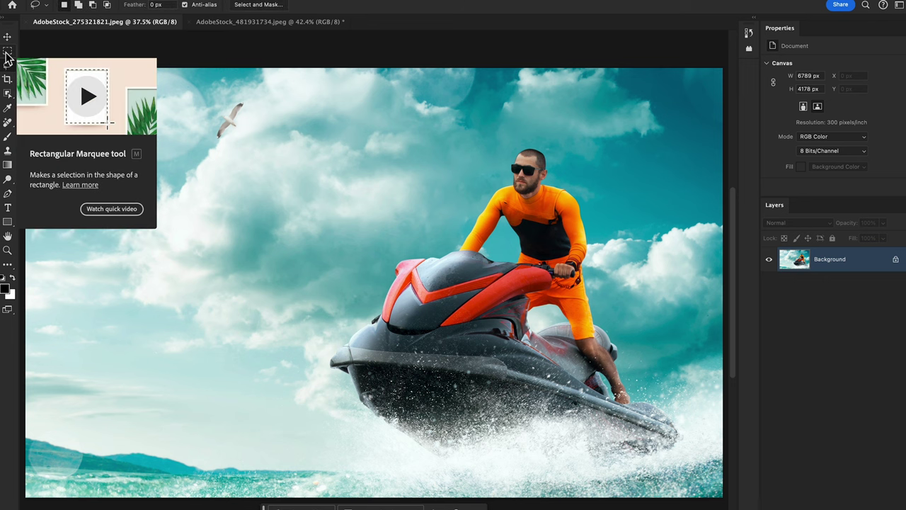
click(8, 52)
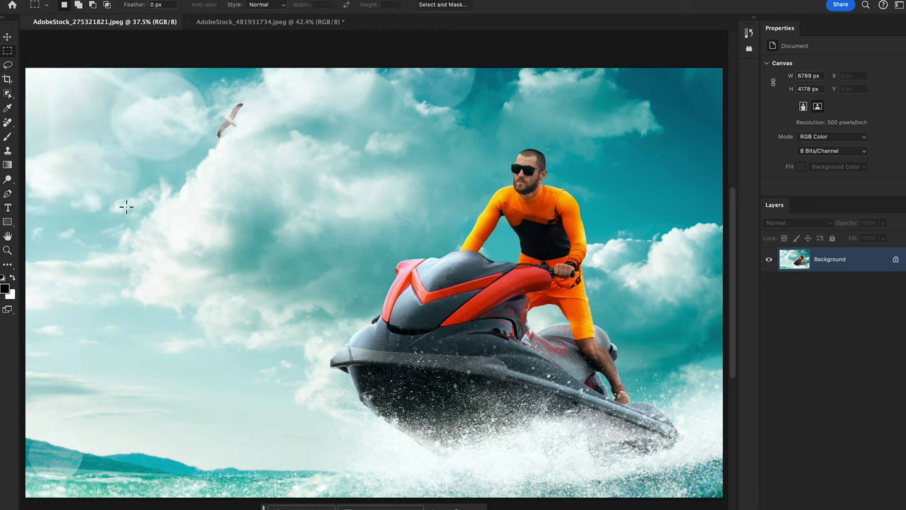
drag(58, 163, 328, 487)
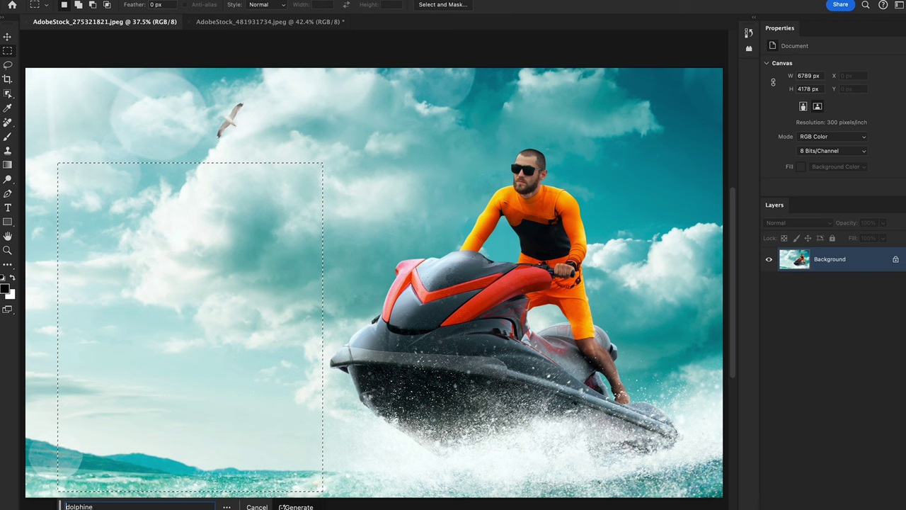
click(309, 507)
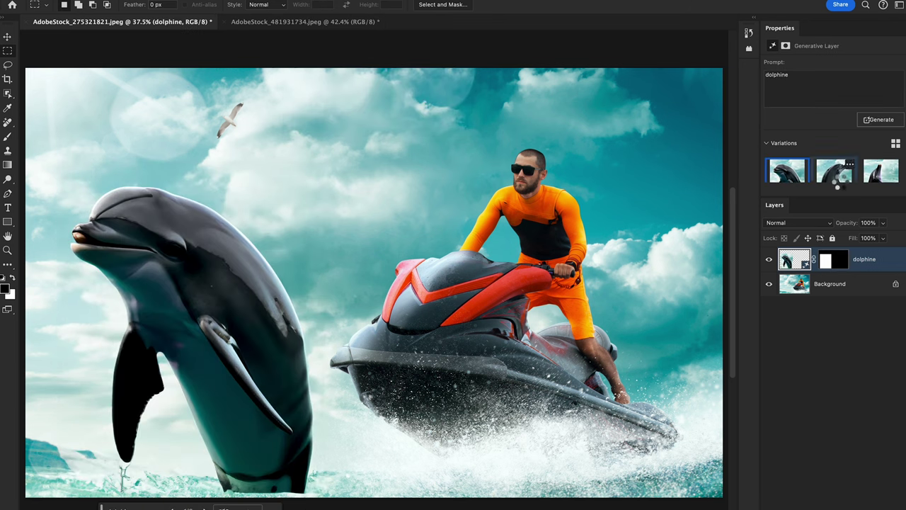
- Switch the generated dolphin to the second variation and then to the third
click(841, 182)
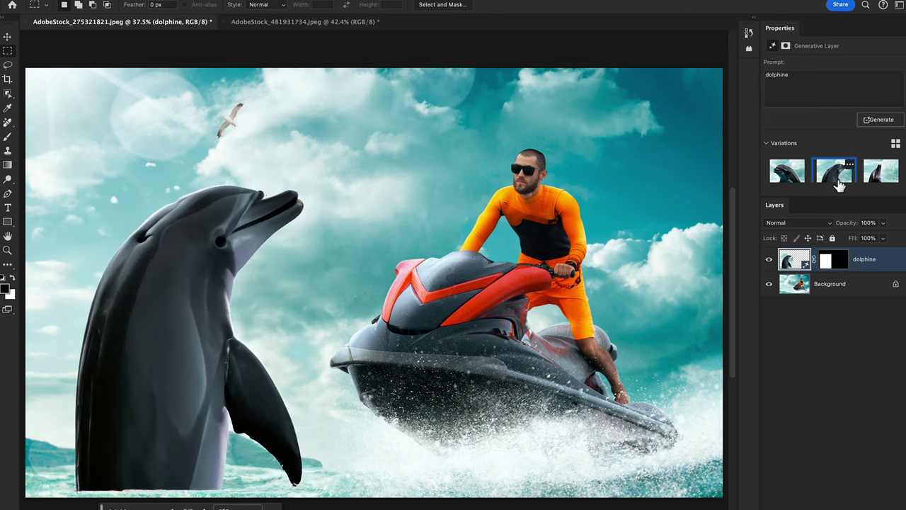
click(879, 175)
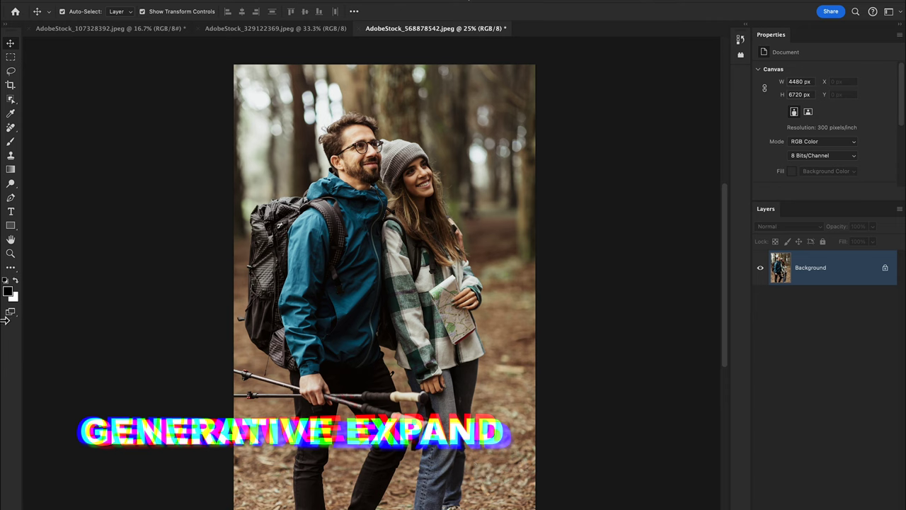
- Activate the Crop tool on the hiking couple photo, try the Background (default) fill, and set it back to Generative Expand
click(13, 86)
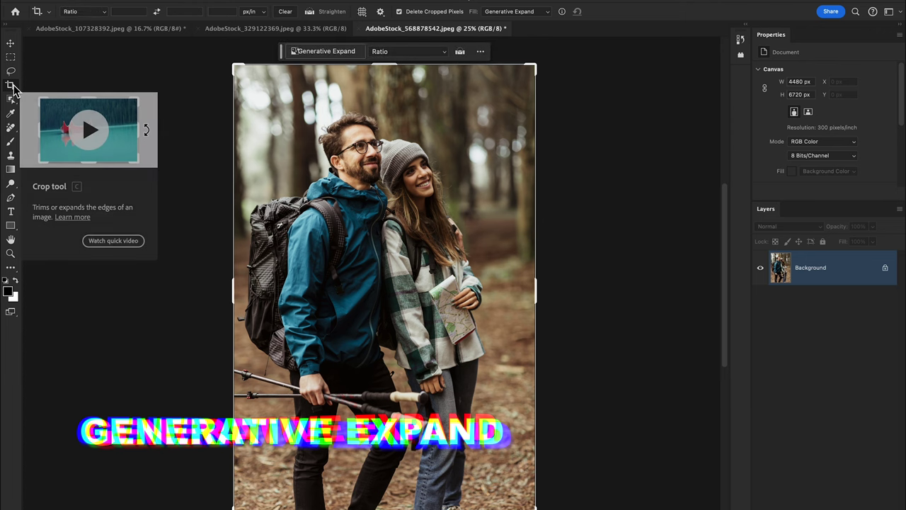
click(524, 12)
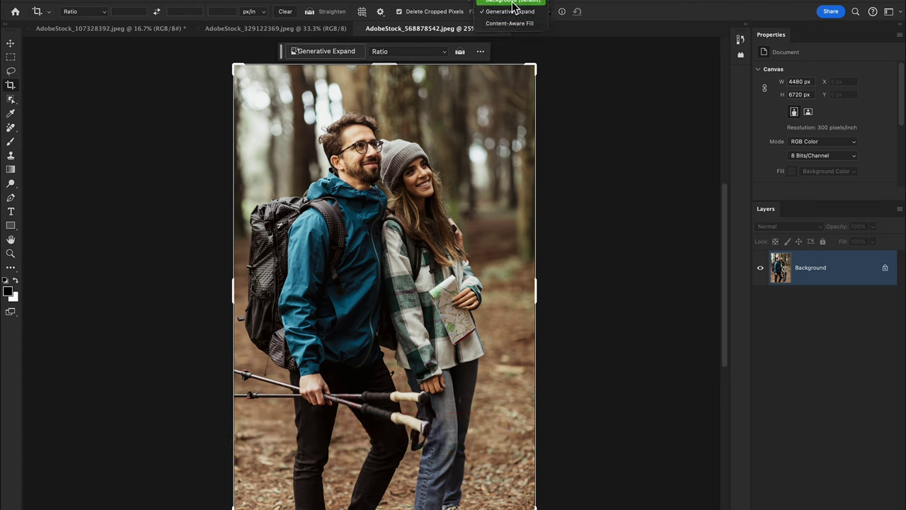
click(515, 3)
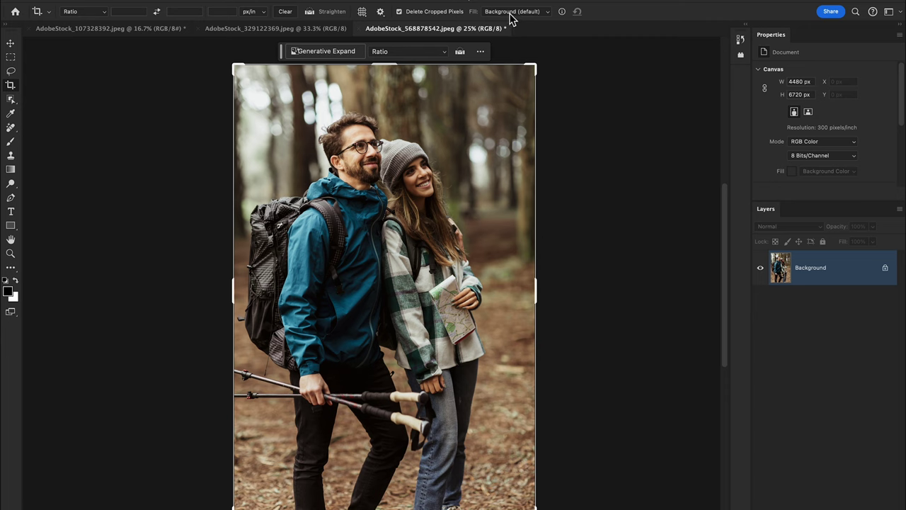
click(510, 12)
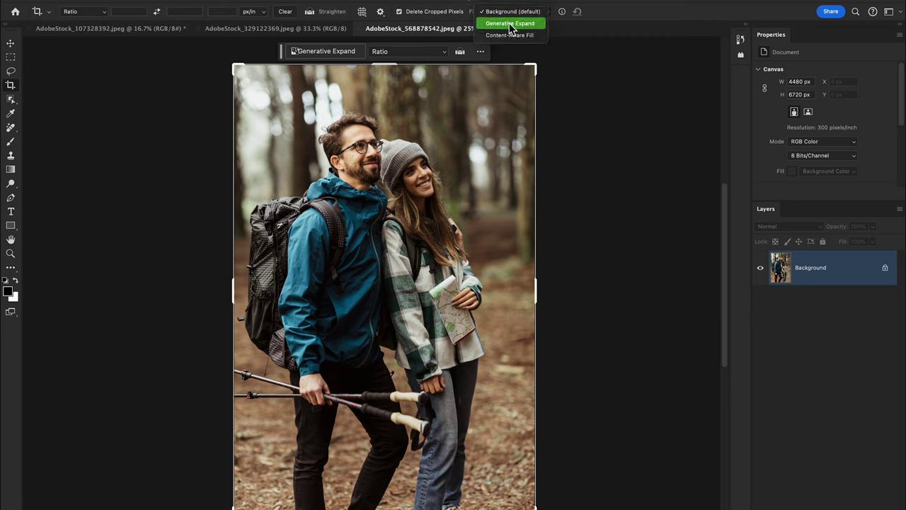
click(510, 25)
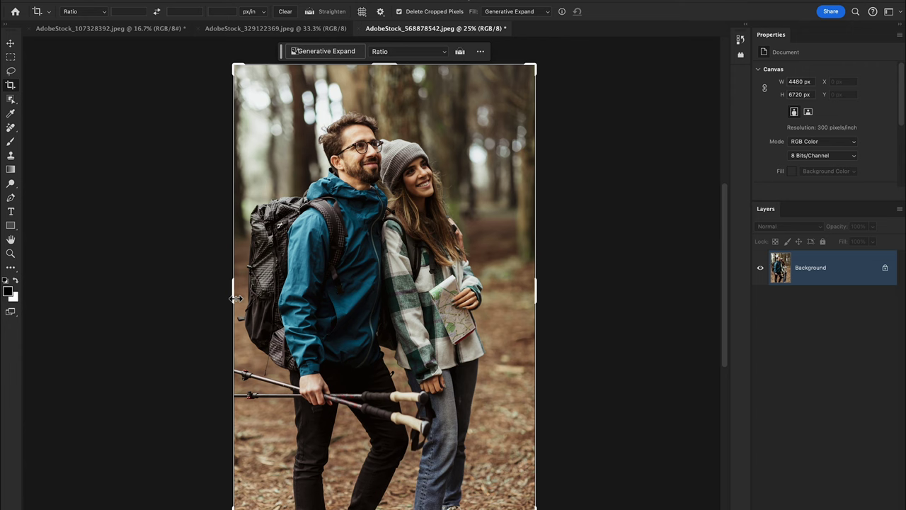
- Widen the forest photo on both sides with Generative Expand and view the second and third variations, leaving the third selected
drag(236, 299, 71, 304)
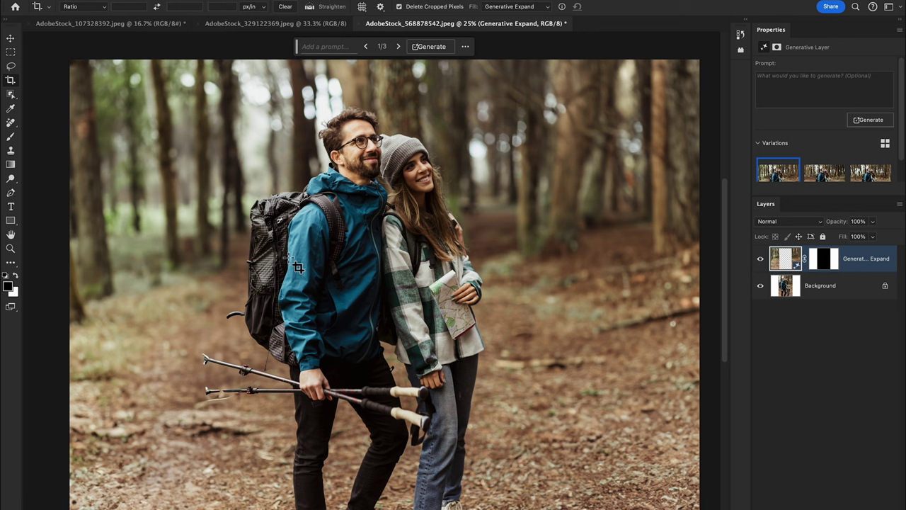
click(823, 178)
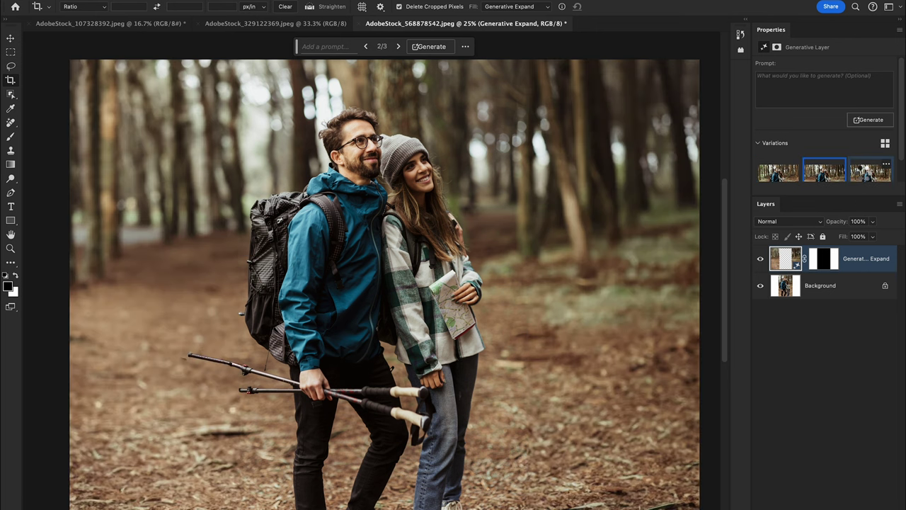
click(865, 177)
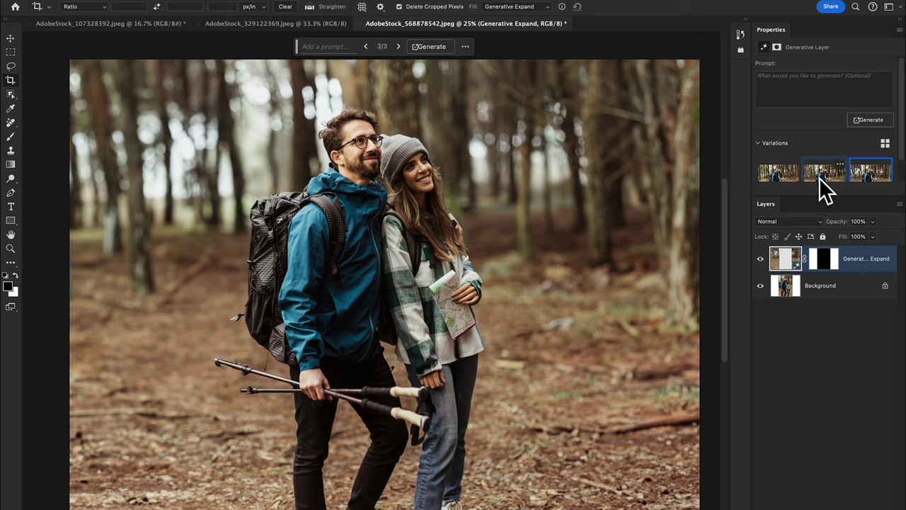
- Set a 1:1 (Square) crop on the family lawn photo, enlarge it beyond the photo's upper and lower edges, and fill with Generative Expand
click(243, 27)
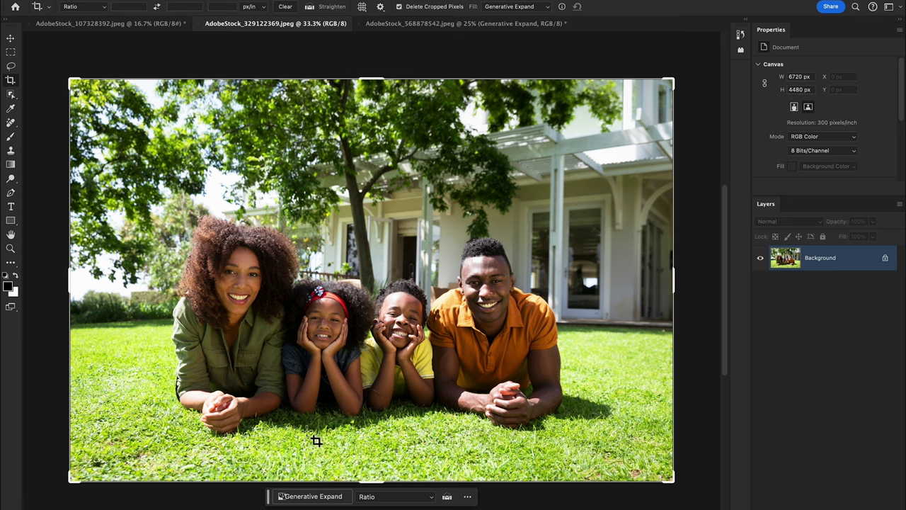
click(381, 500)
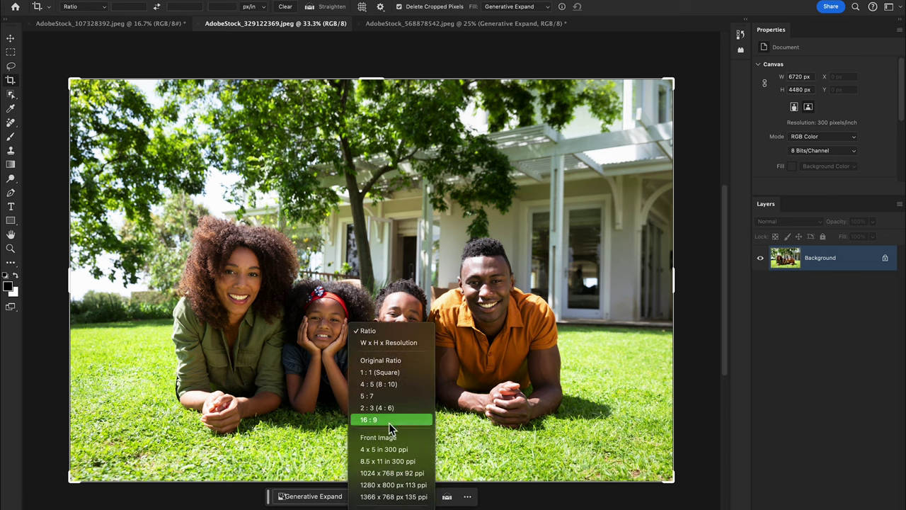
click(388, 374)
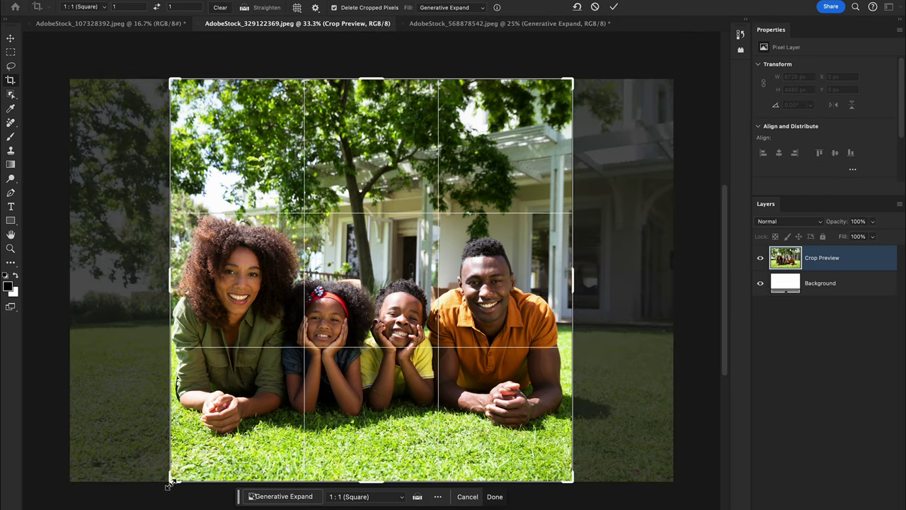
click(369, 485)
drag(373, 486, 376, 509)
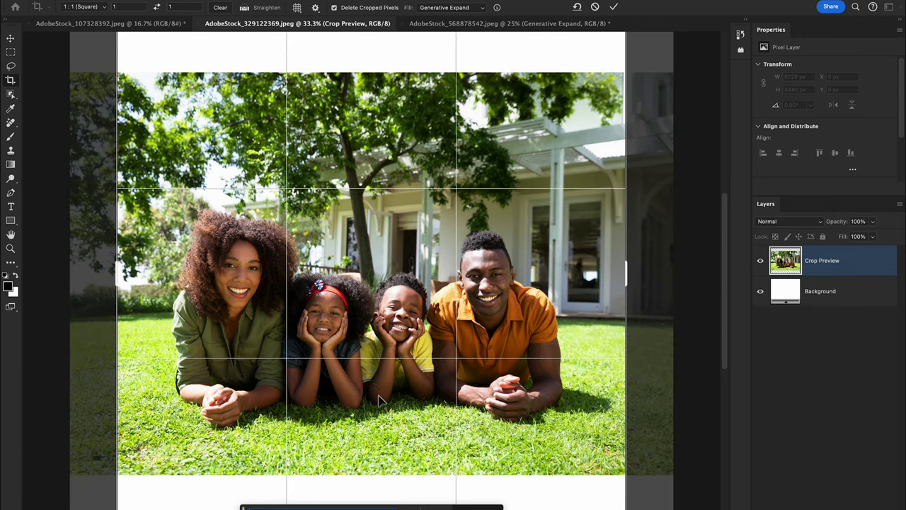
key(Return)
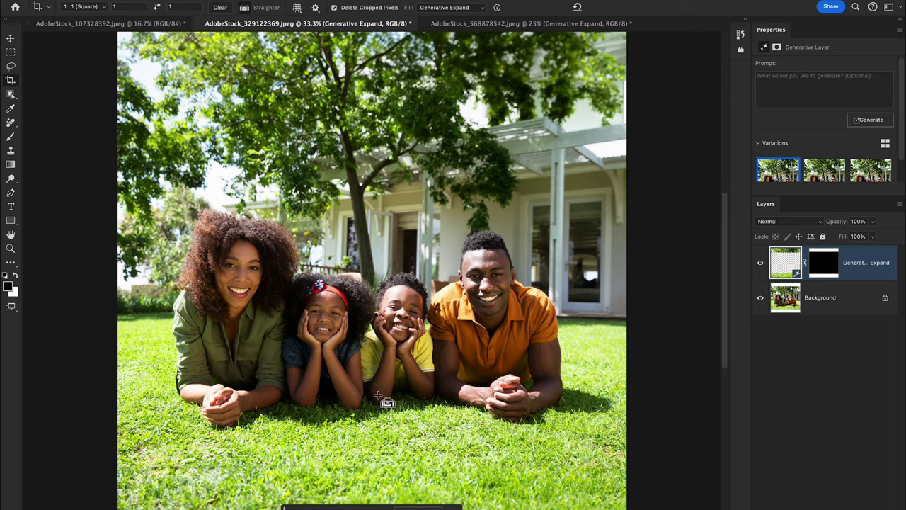
- Switch the square family photo's expansion to the second and third variations, leaving the third selected
key(ctrl+minus)
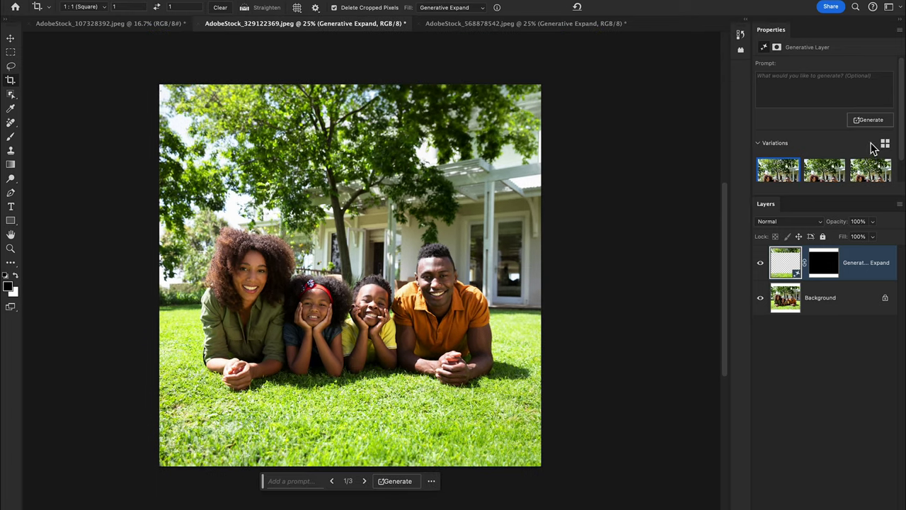
click(826, 176)
click(874, 177)
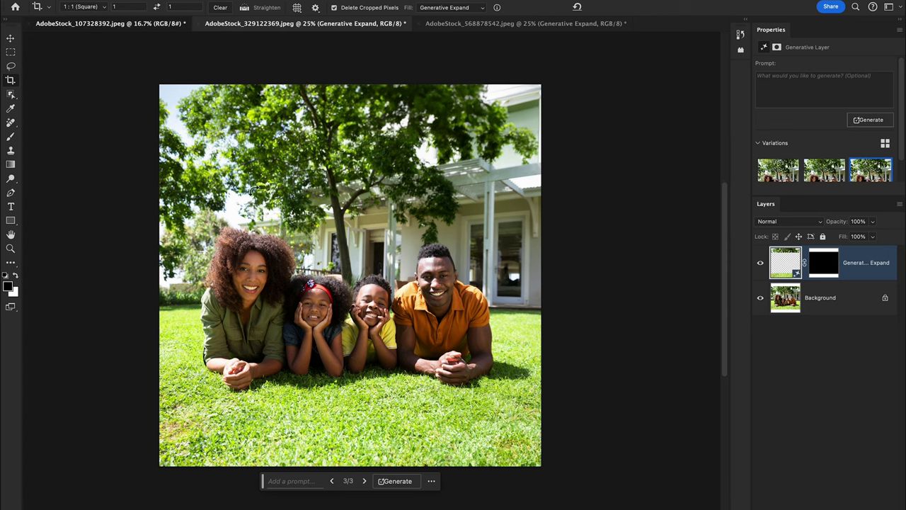
- Enlarge the crop around the family portrait with the dog on all sides in Original Ratio and fill it with Generative Expand
click(115, 25)
key(v)
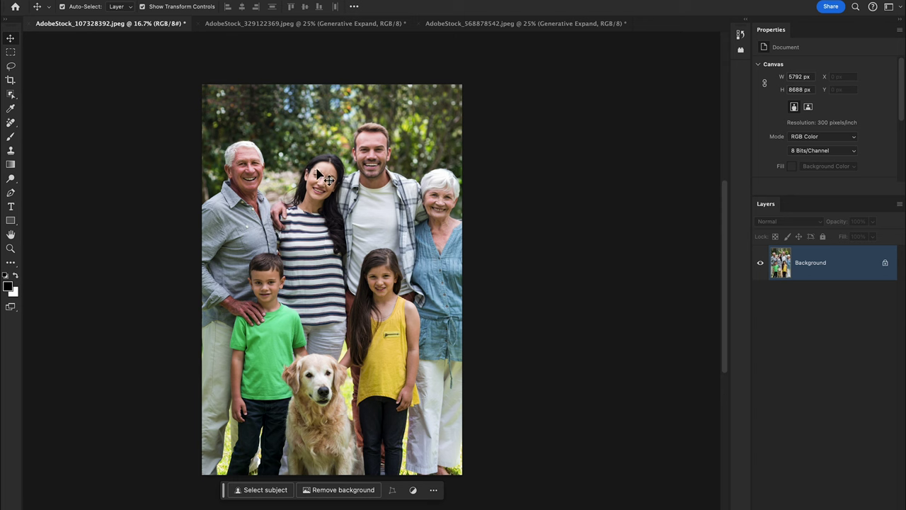
click(11, 80)
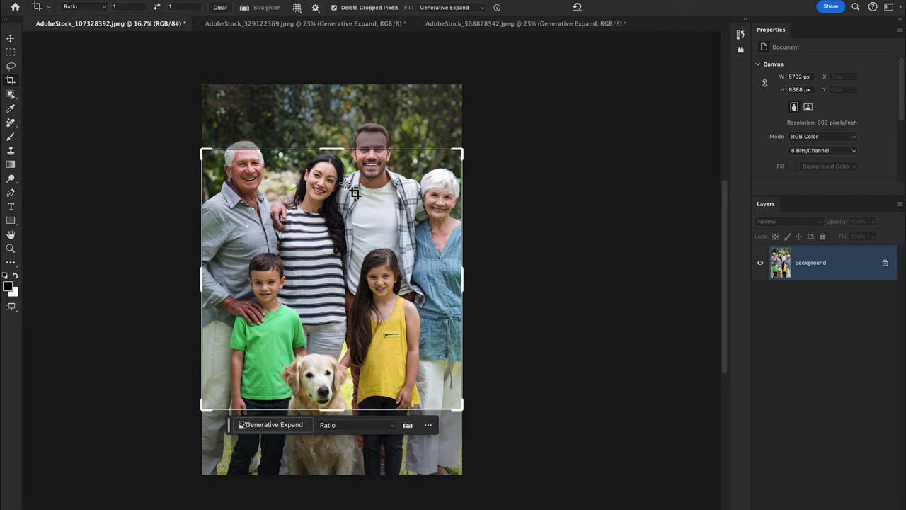
click(370, 427)
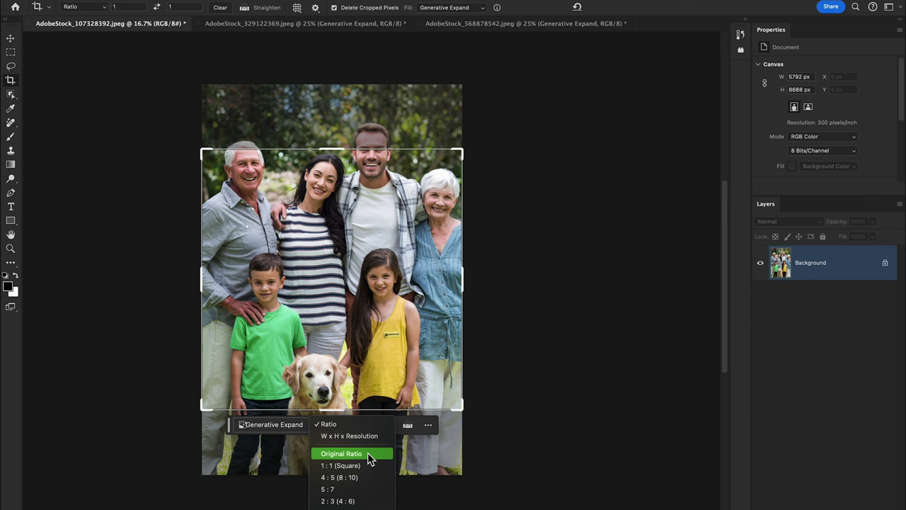
click(368, 453)
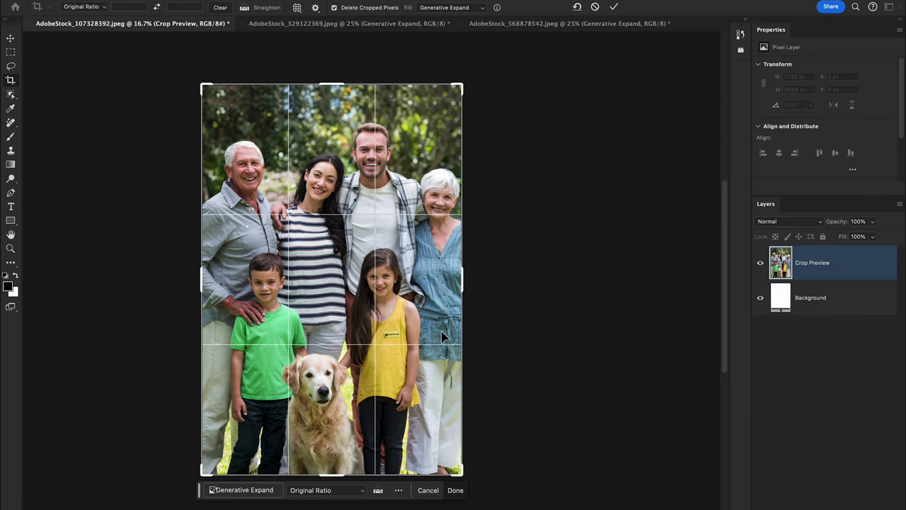
drag(469, 282, 495, 281)
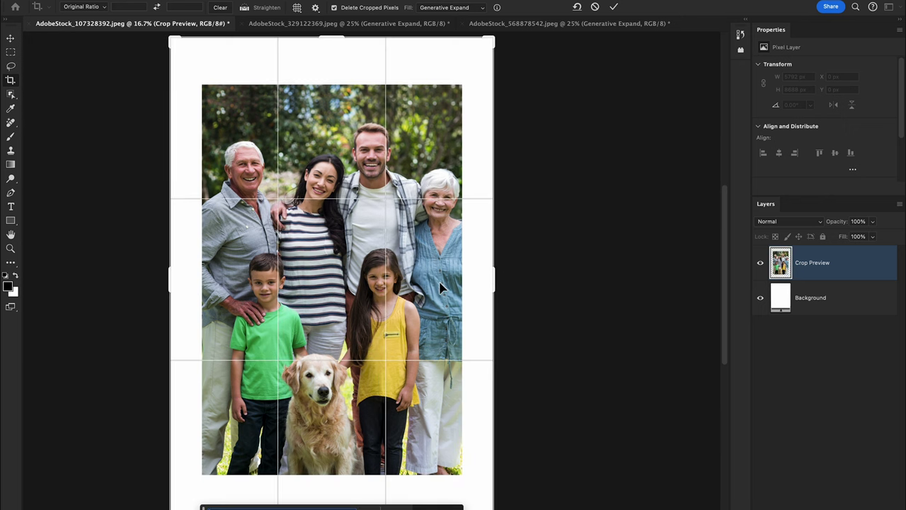
key(Return)
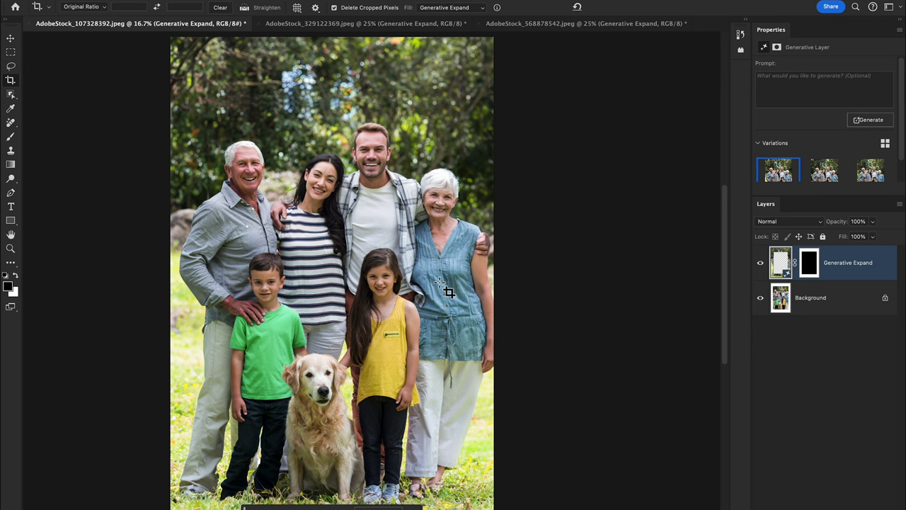
- Compare the second and third expansion variations of the portrait with the dog, leaving the third selected
scroll(425, 273, down, 1)
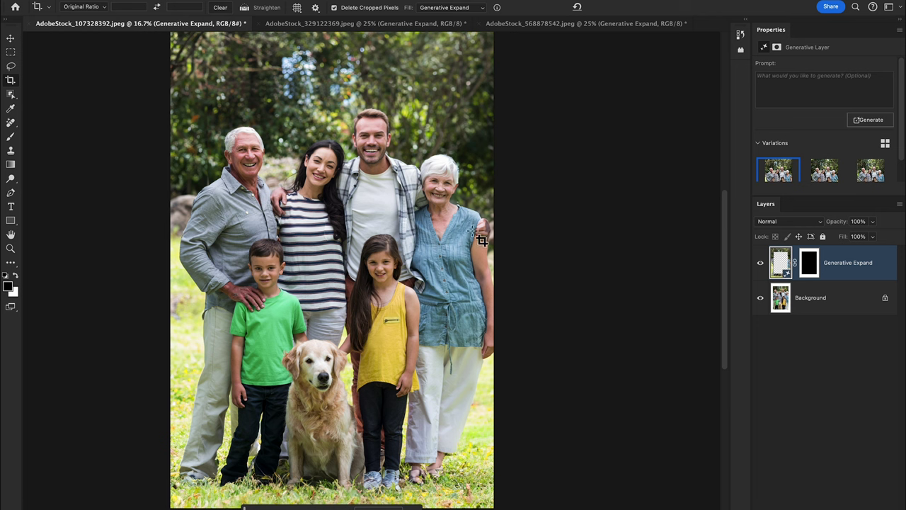
click(825, 174)
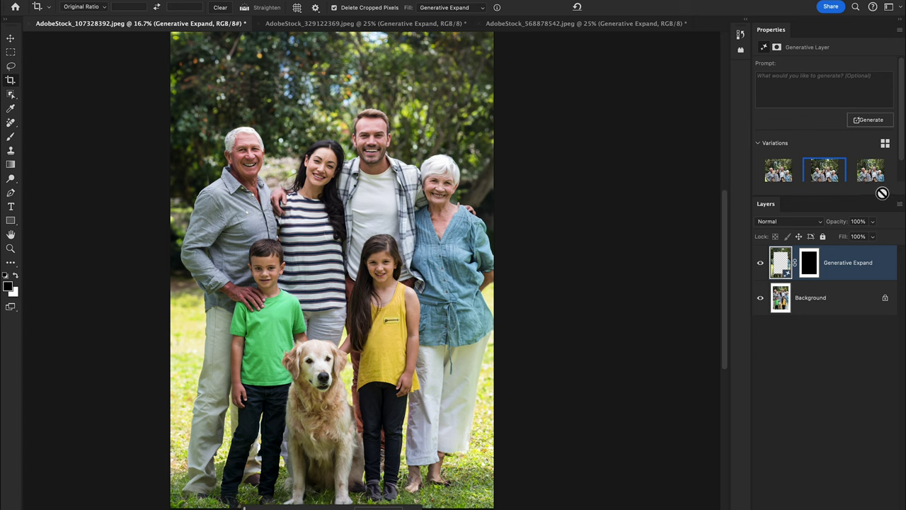
click(872, 174)
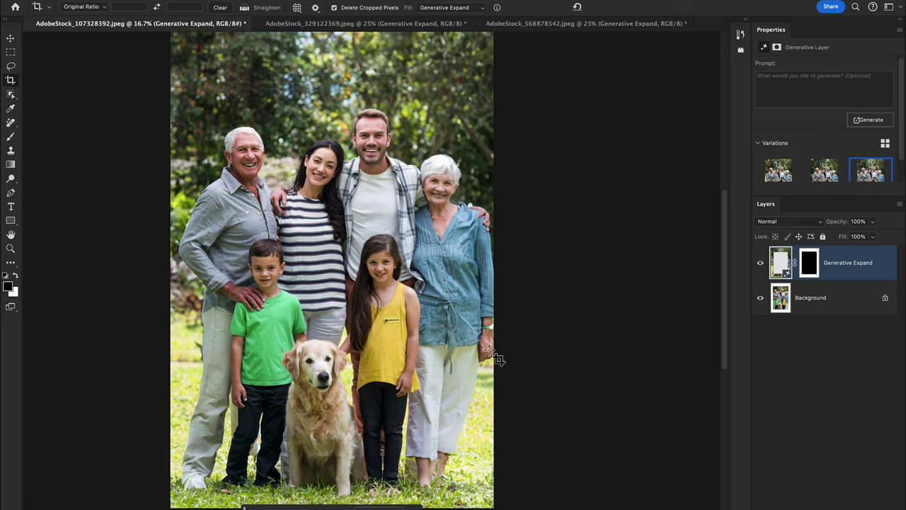
key(ctrl+minus)
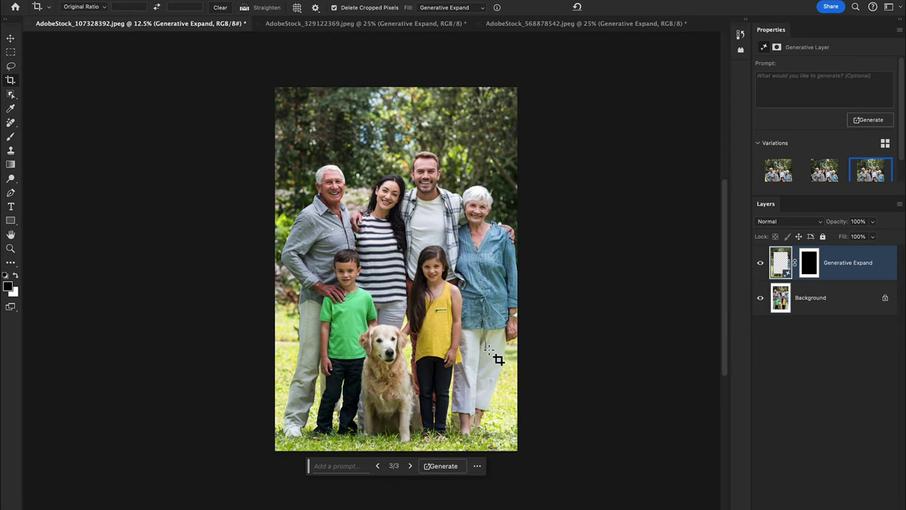
key(ctrl+plus)
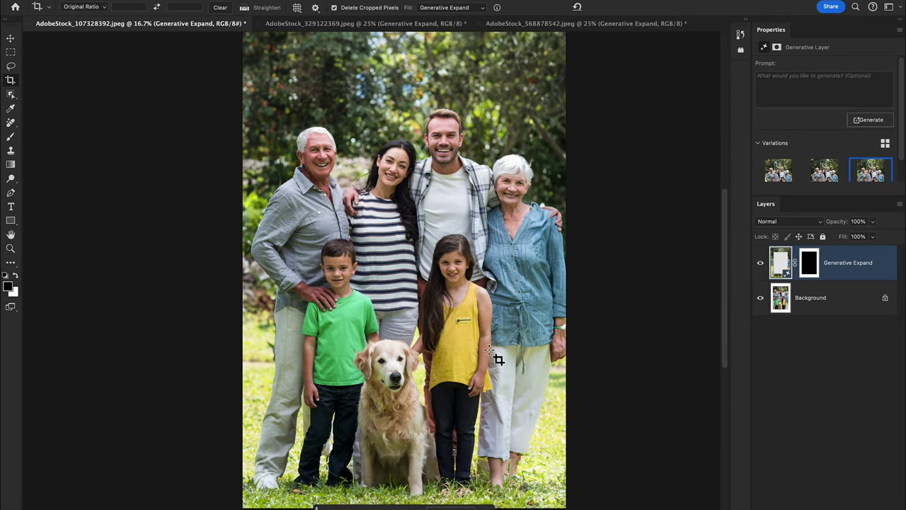
- Generate a new set of expansion variations without a prompt for the portrait with the dog and select the second one
click(873, 121)
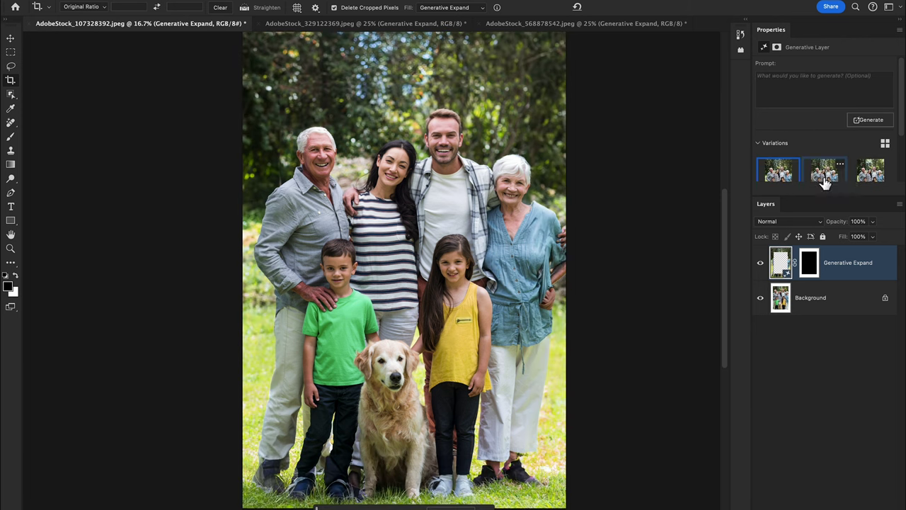
click(825, 171)
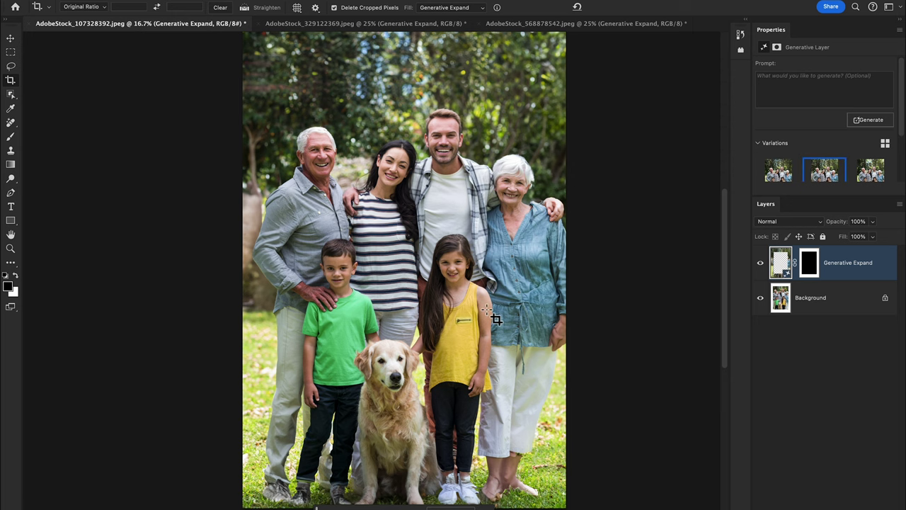
drag(496, 277, 452, 292)
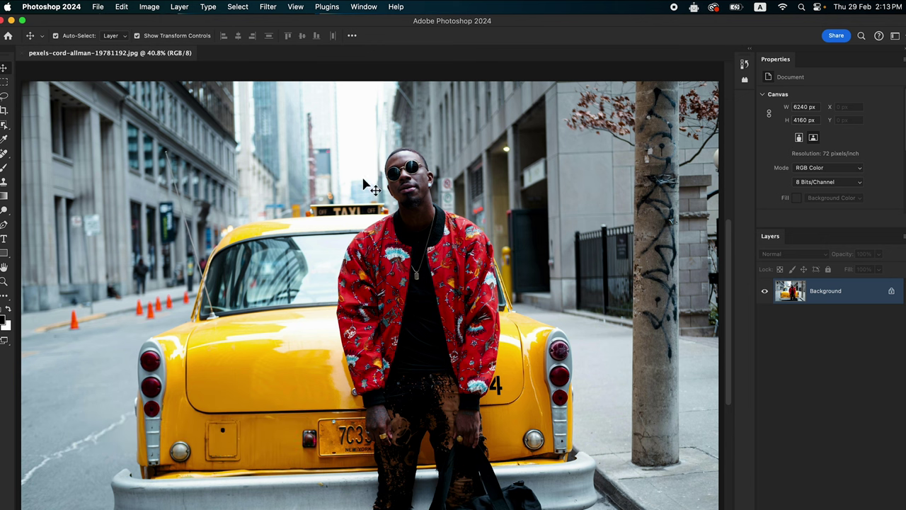
- Open the taxi photo in the Camera Raw Filter, apply Lens Blur, and view its Early Access information
click(269, 9)
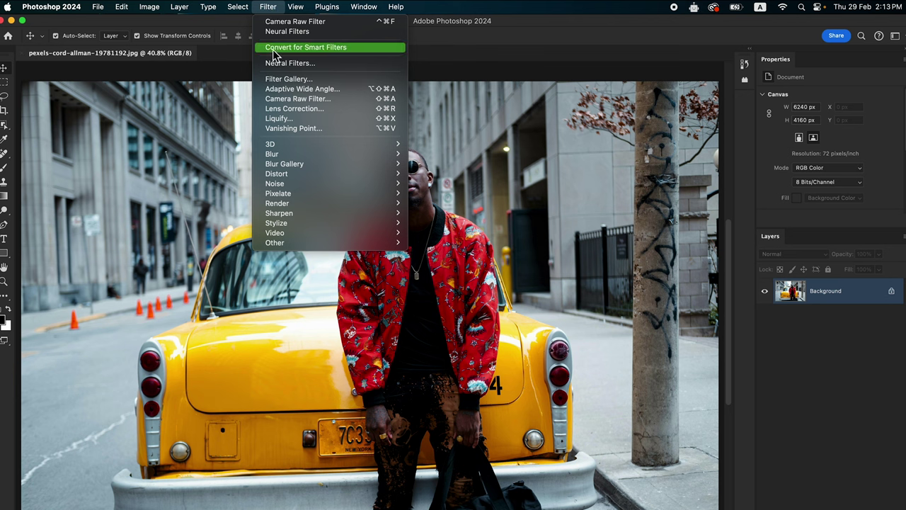
click(319, 105)
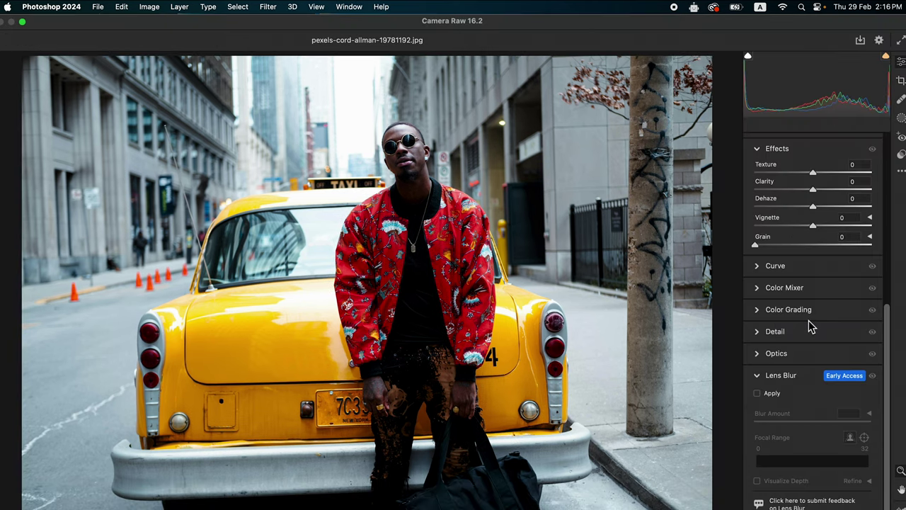
drag(889, 343, 892, 166)
scroll(870, 441, down, 10)
click(758, 394)
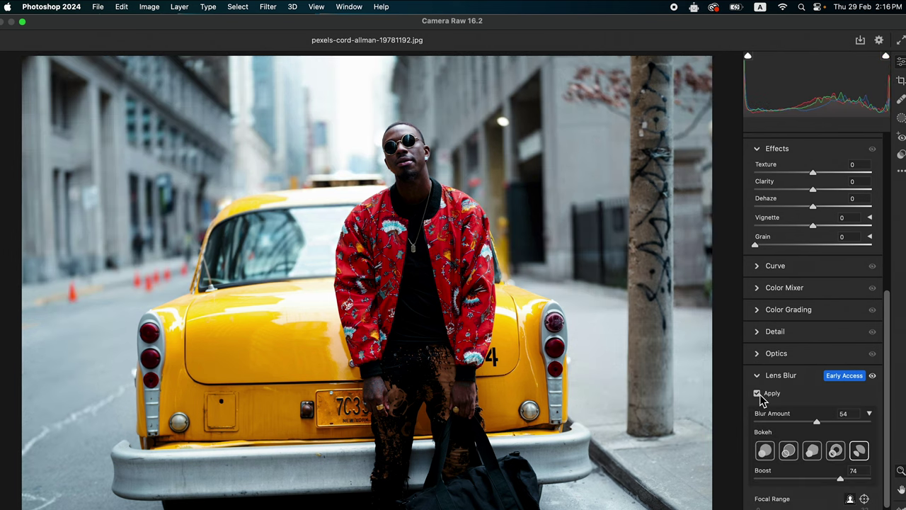
click(830, 386)
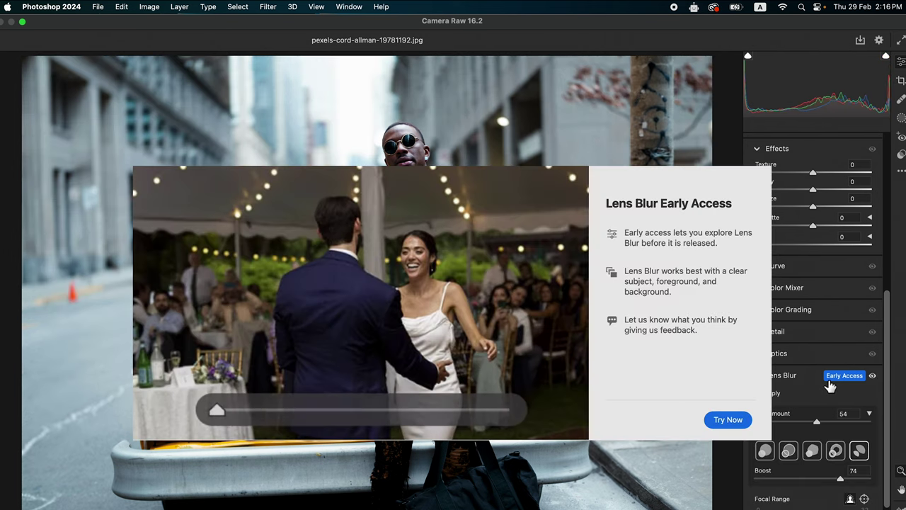
click(726, 420)
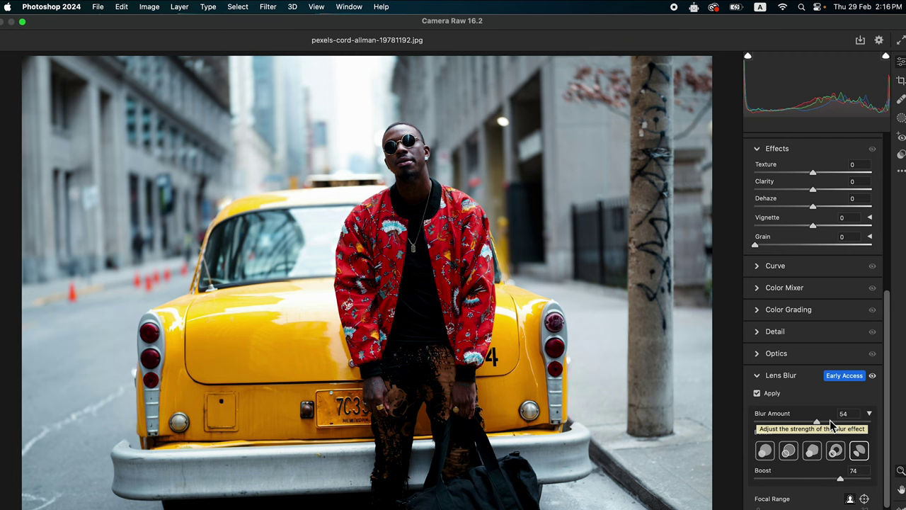
- Set the Lens Blur amount to 76, try the Bubble bokeh, choose the third bokeh shape, and adjust the Boost
drag(822, 423, 844, 422)
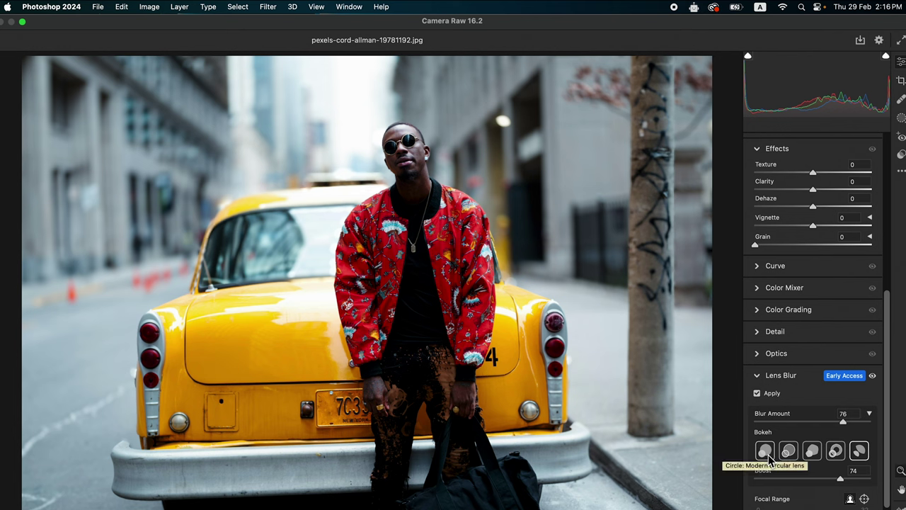
click(789, 453)
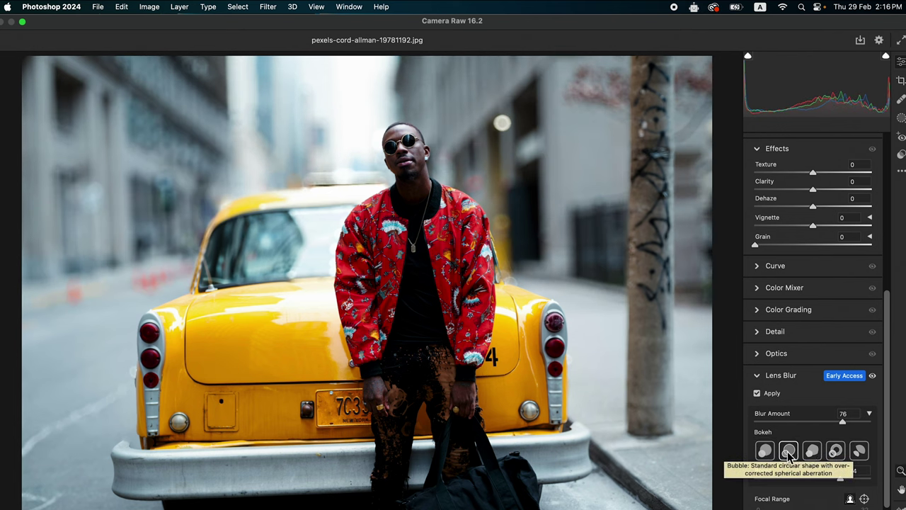
click(813, 454)
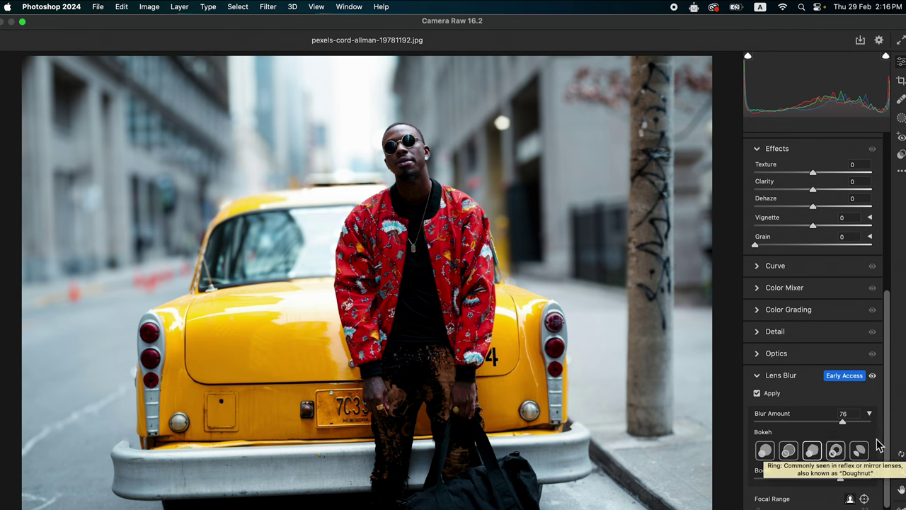
scroll(891, 423, down, 3)
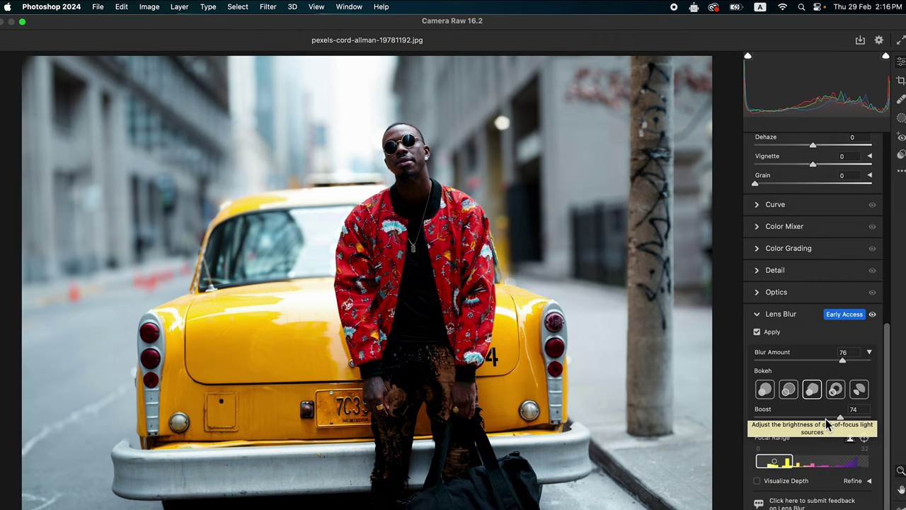
drag(826, 419, 851, 420)
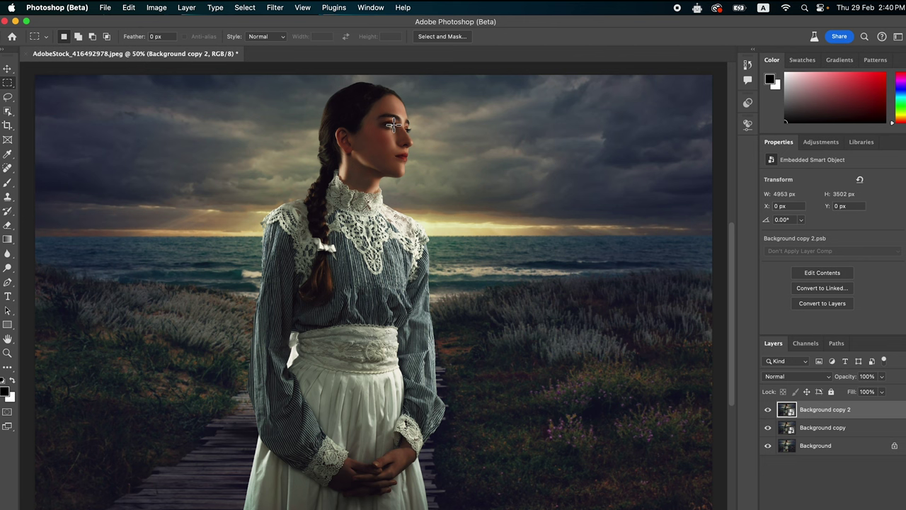
- Apply the Chromatic Aberration parametric filter to the photo of the woman by the sea and show its remaining properties
click(279, 10)
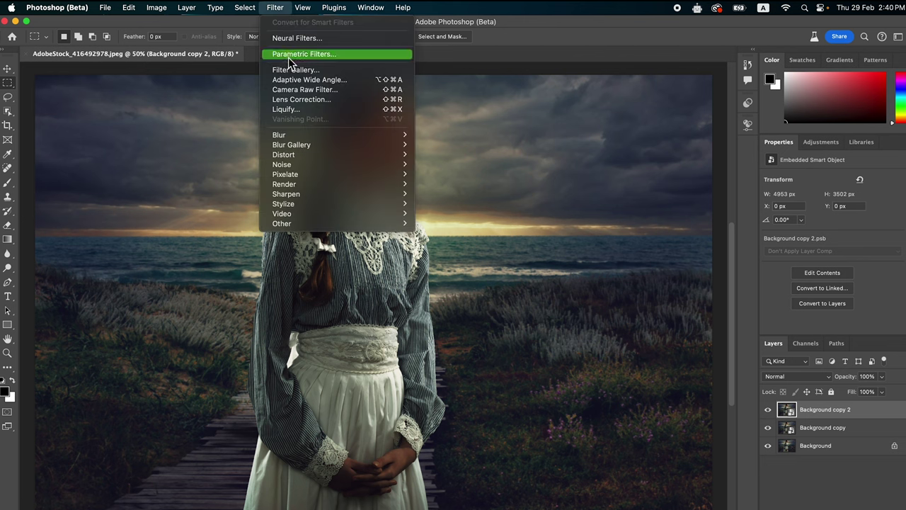
click(288, 56)
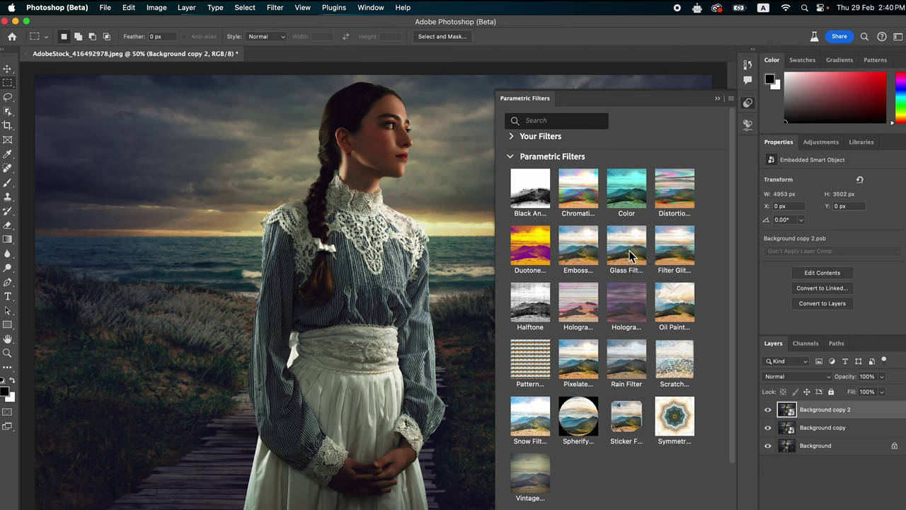
click(586, 194)
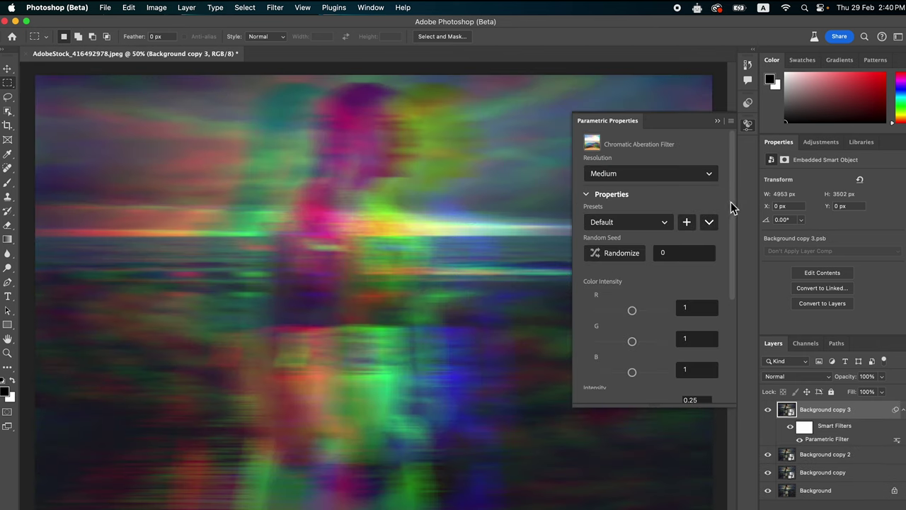
drag(733, 200, 725, 274)
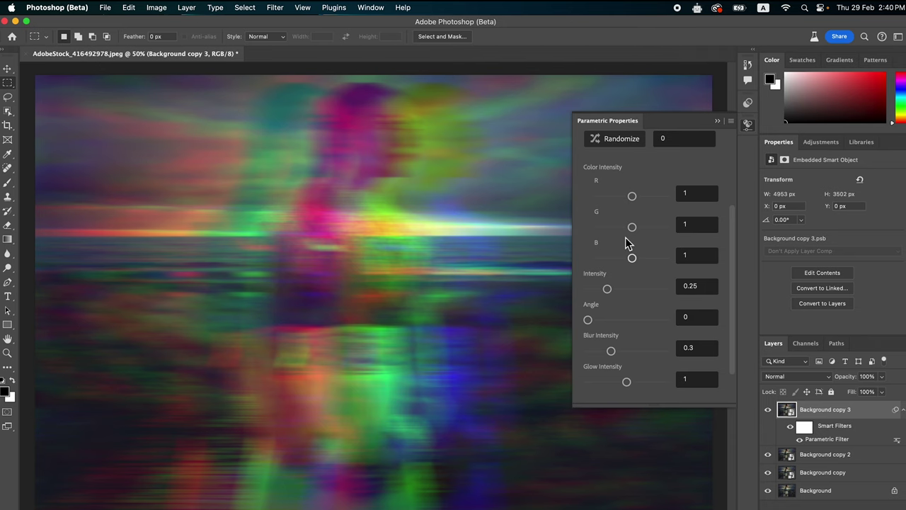
- Reduce the Chromatic Aberration filter's Intensity to 0.07 and its Glow Intensity to 0.32
scroll(733, 250, down, 2)
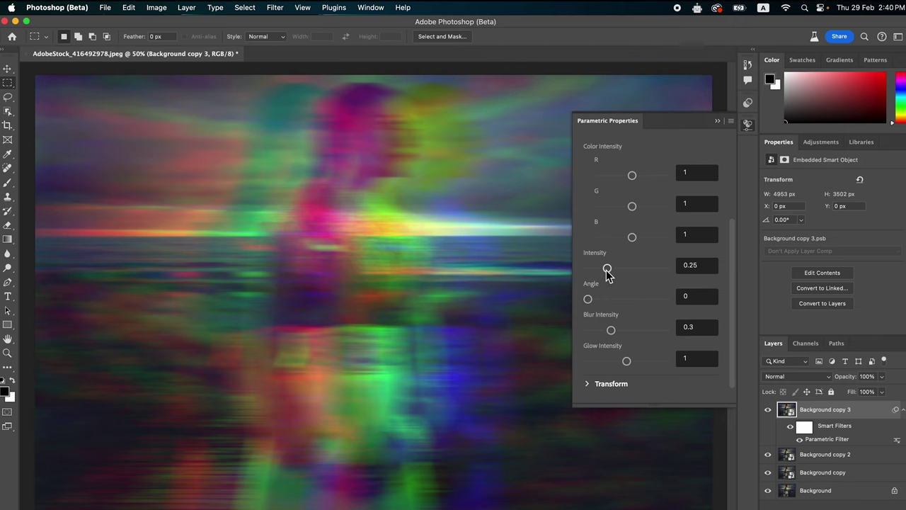
drag(608, 269, 594, 269)
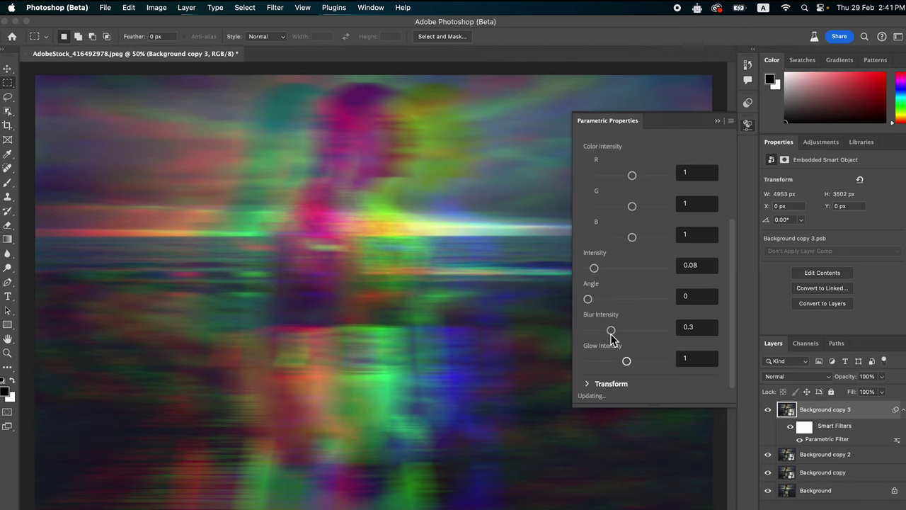
drag(610, 334, 600, 333)
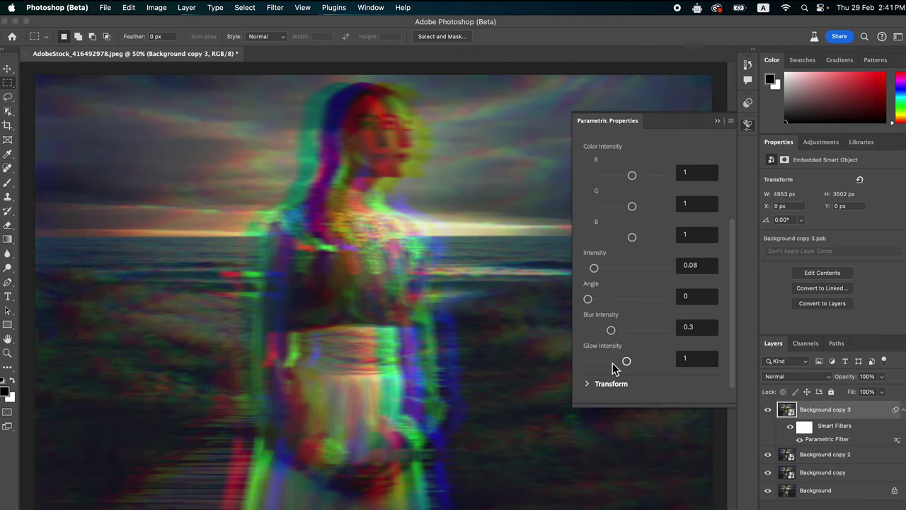
drag(626, 361, 602, 363)
scroll(734, 315, up, 1)
scroll(735, 304, up, 3)
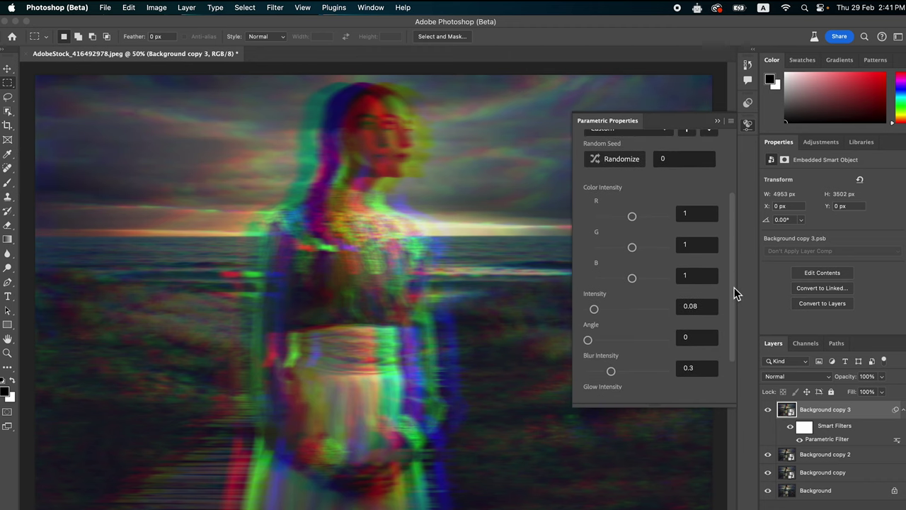
scroll(735, 291, down, 1)
drag(594, 301, 592, 303)
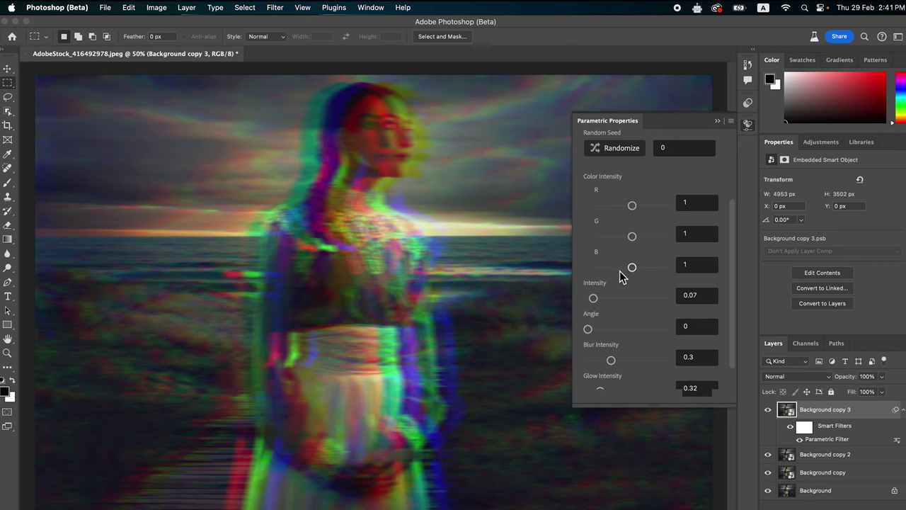
- Replace the current effect on the photo of the woman by the sea with the Glass parametric filter
click(276, 8)
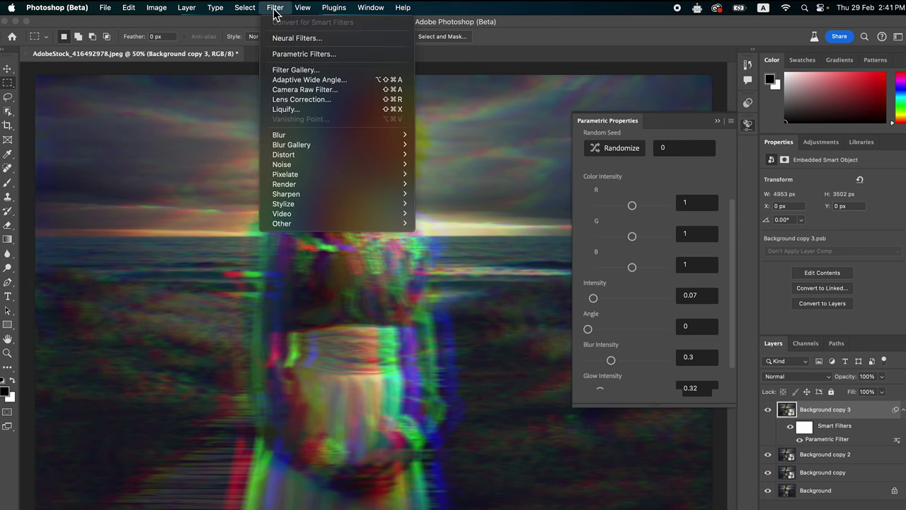
click(290, 55)
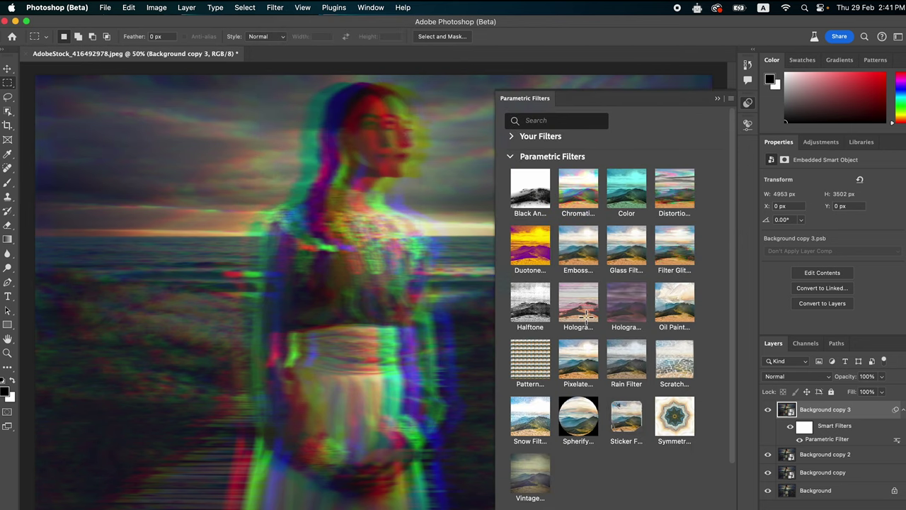
click(634, 318)
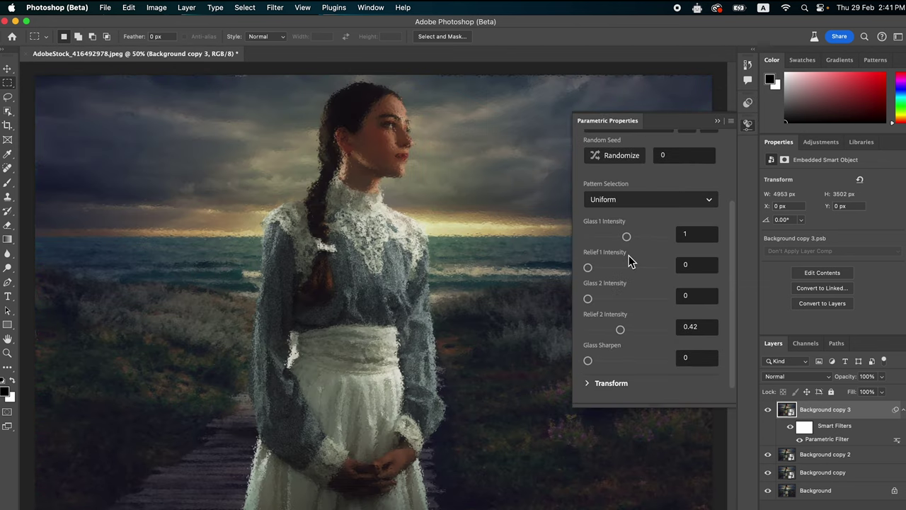
- Switch the photo to the Filter Glitch parametric filter and set its Glitch Density to 0.11
click(275, 7)
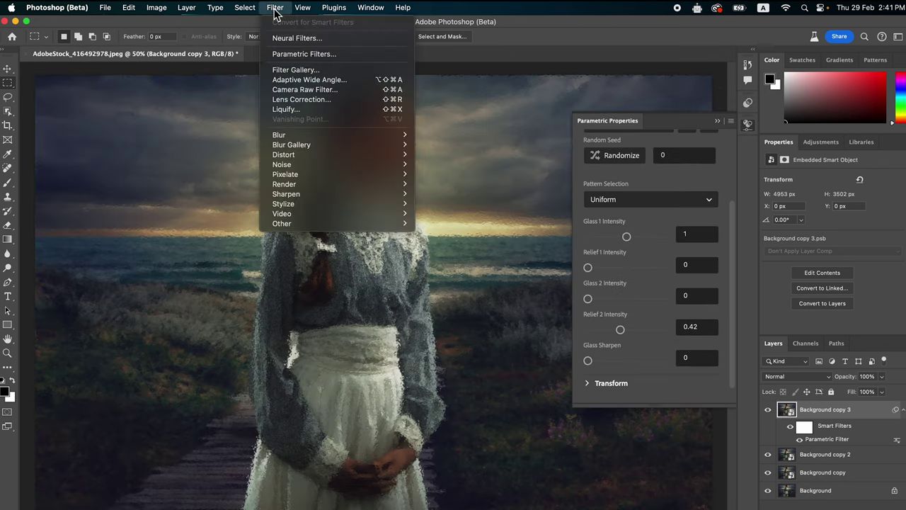
click(291, 55)
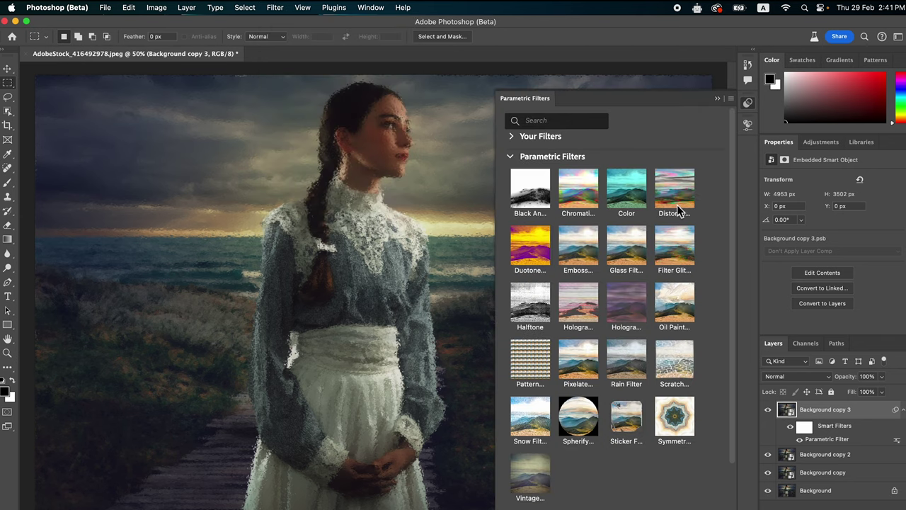
click(679, 256)
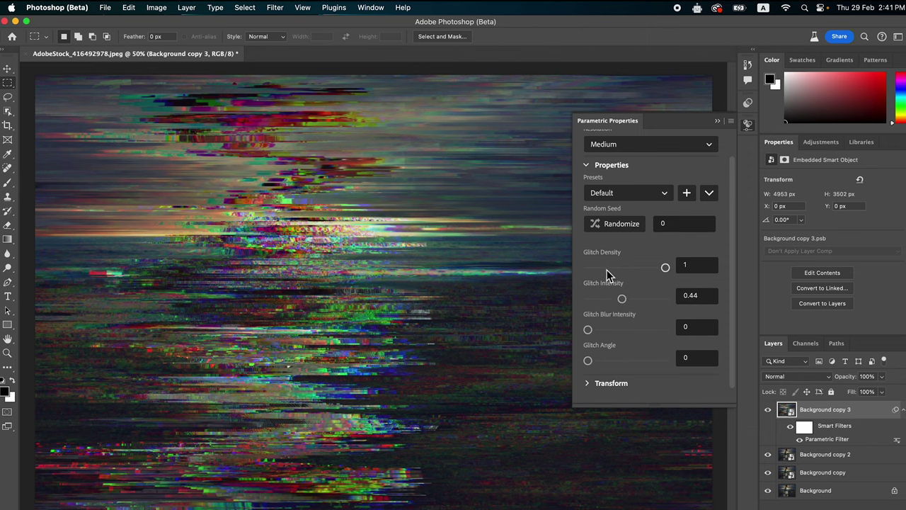
drag(604, 268, 596, 268)
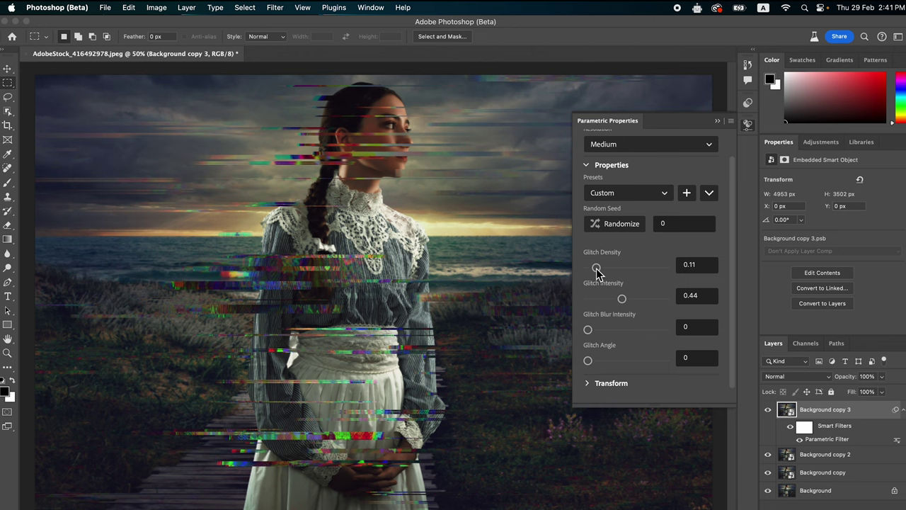
- Apply the Duotone parametric filter to the photo with its default yellow and purple colors
click(276, 8)
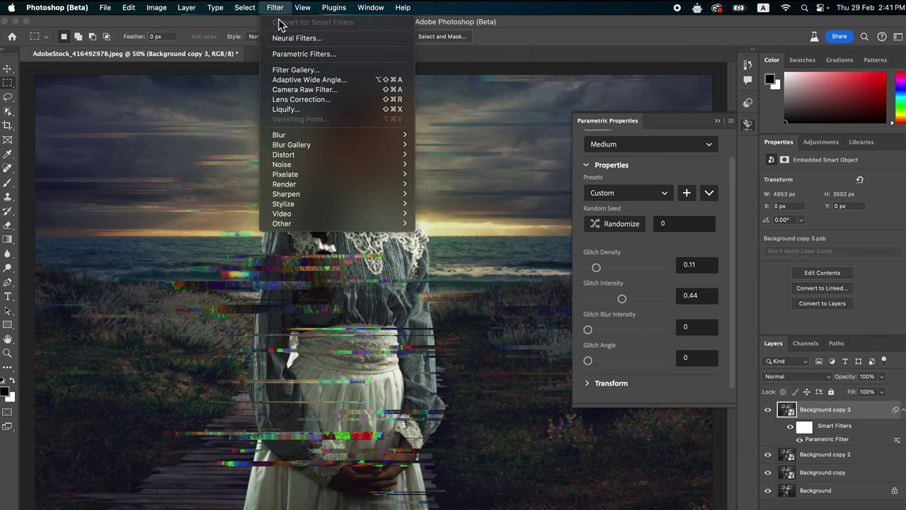
click(290, 54)
click(669, 253)
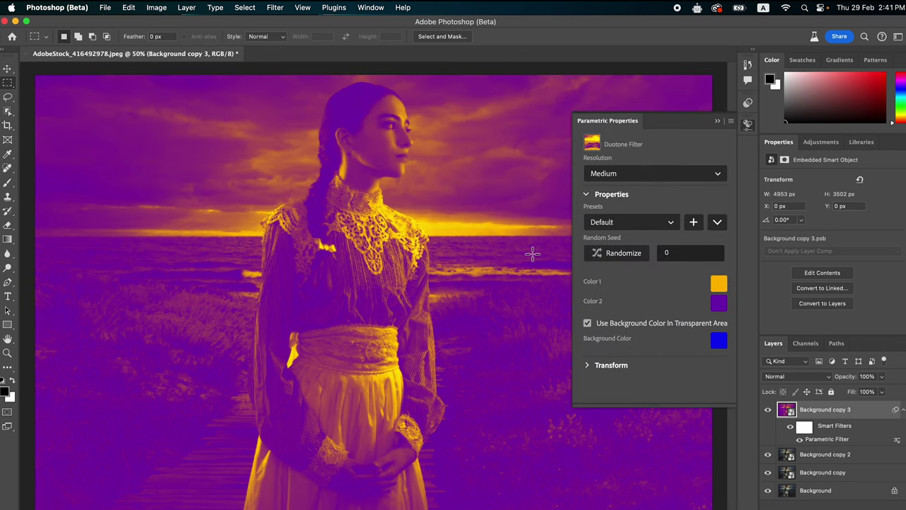
- Apply the Black And White Vintage Photo parametric filter and set its Texture to 0.94
click(276, 7)
click(289, 55)
click(533, 197)
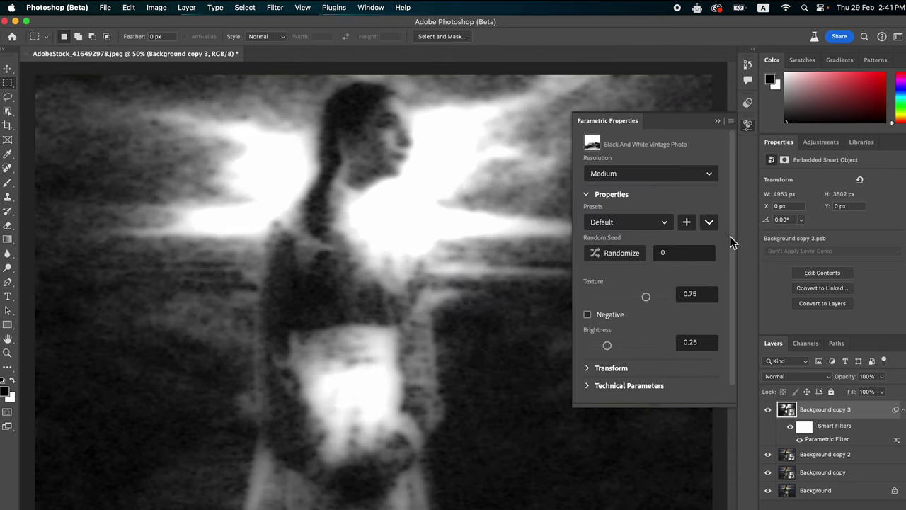
scroll(732, 281, down, 1)
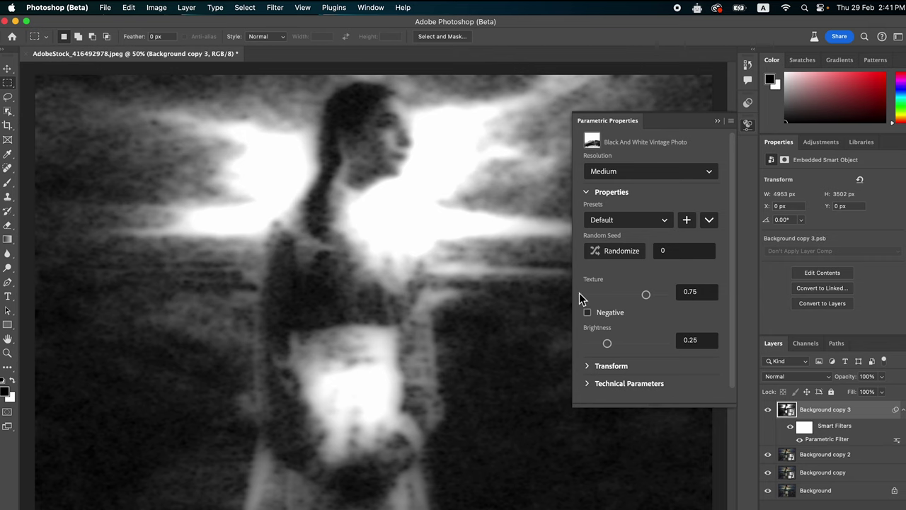
click(615, 294)
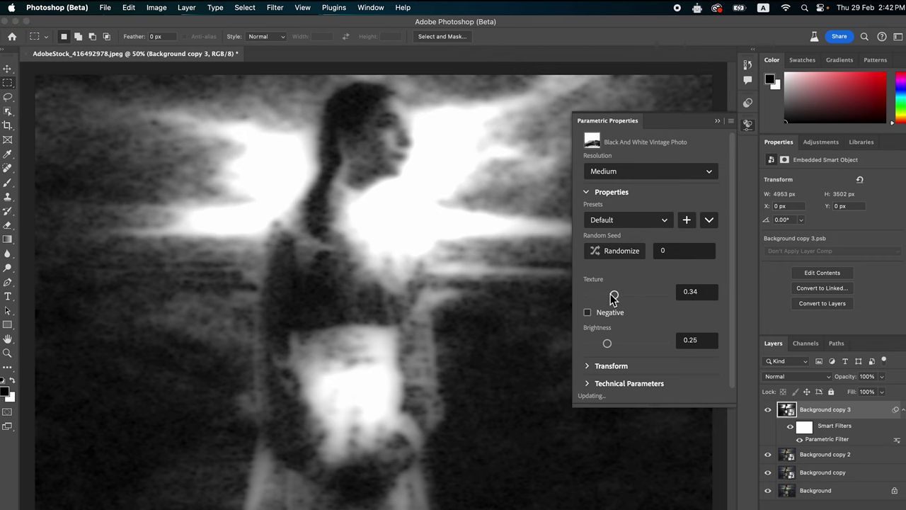
drag(615, 294, 663, 294)
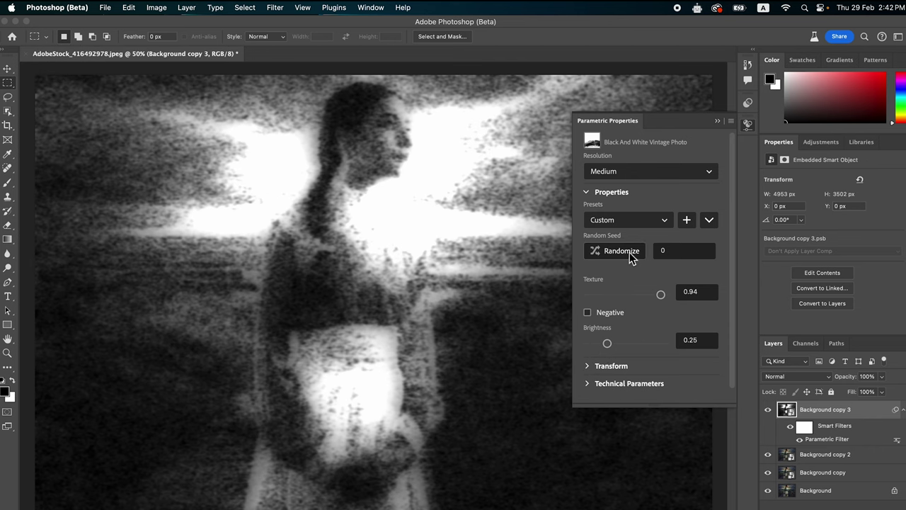
- Apply the Halftone parametric filter with the Dot shape and set its Size to 0.15
click(274, 9)
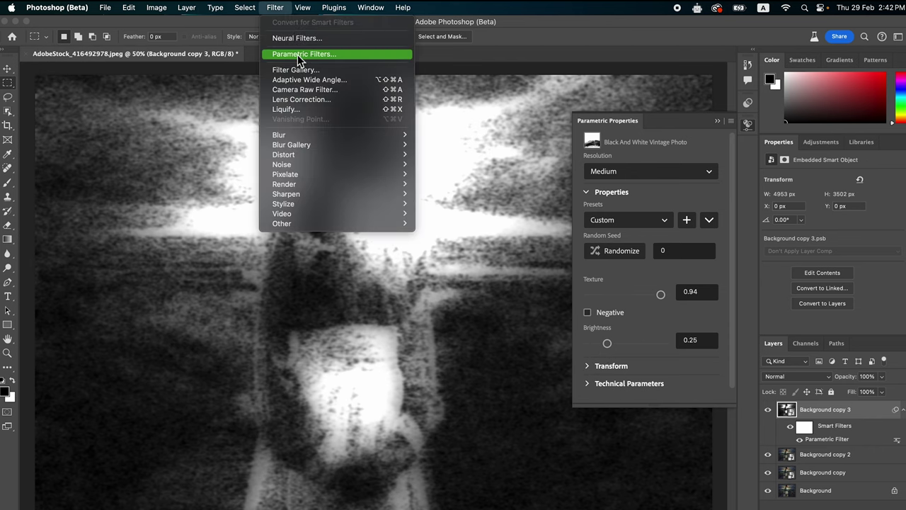
click(297, 55)
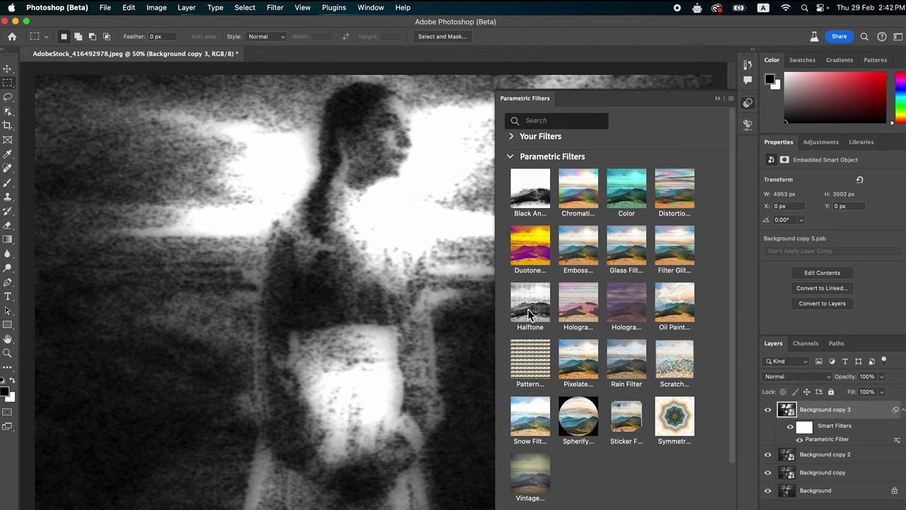
key(Escape)
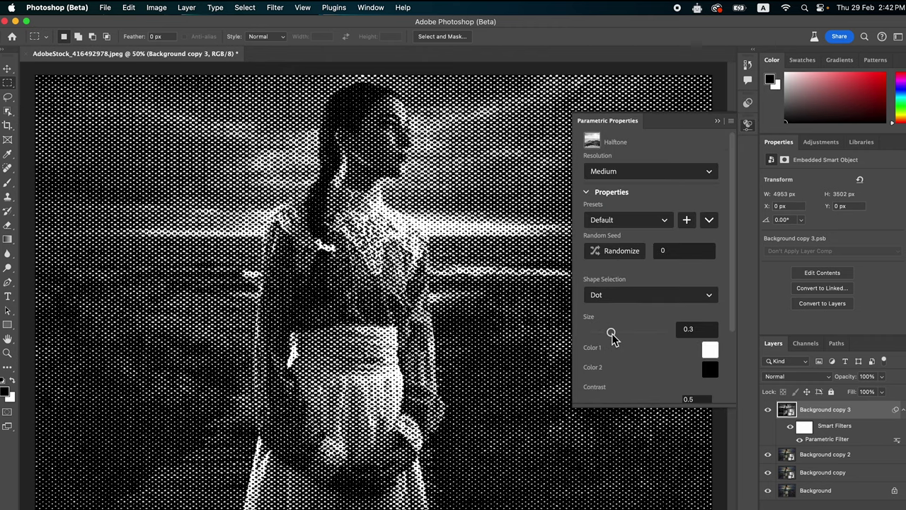
drag(612, 333, 599, 334)
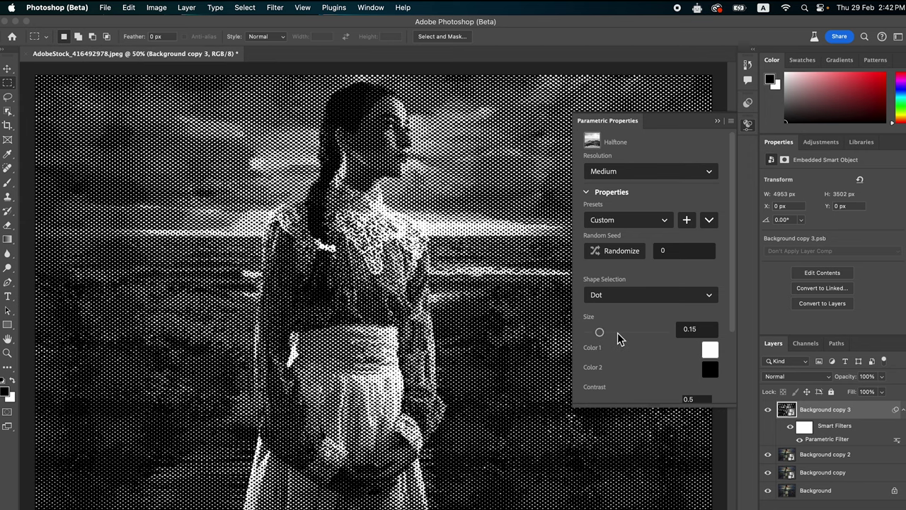
- Apply the Oil Paint parametric filter with an Effect Intensity of 0.42 and show its stroke size properties
click(276, 9)
click(289, 57)
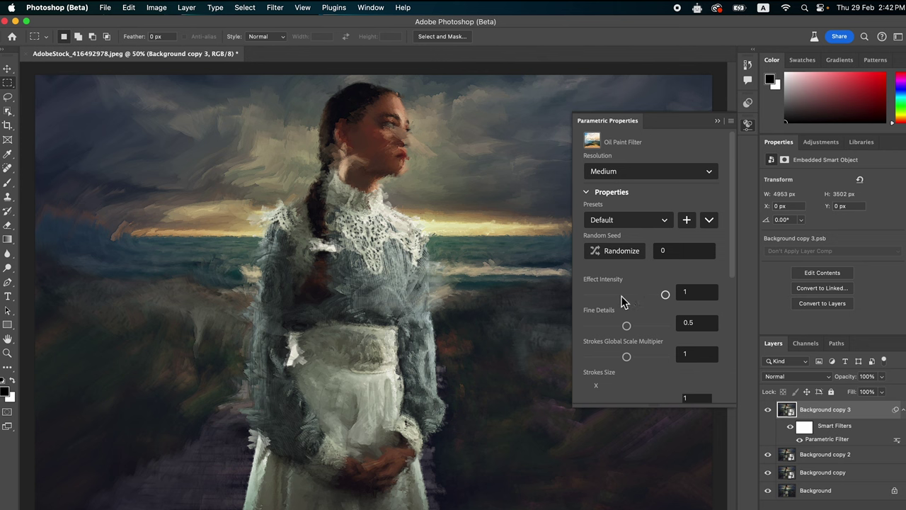
click(623, 300)
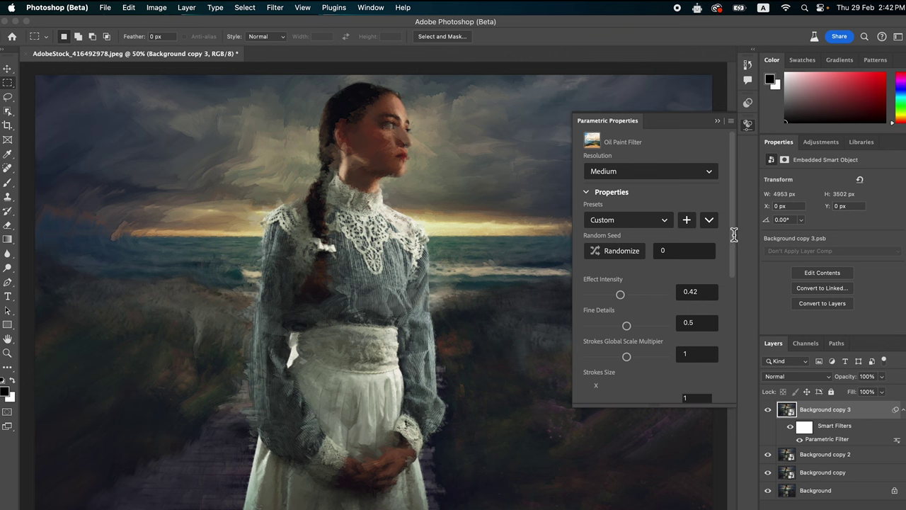
drag(734, 243, 739, 308)
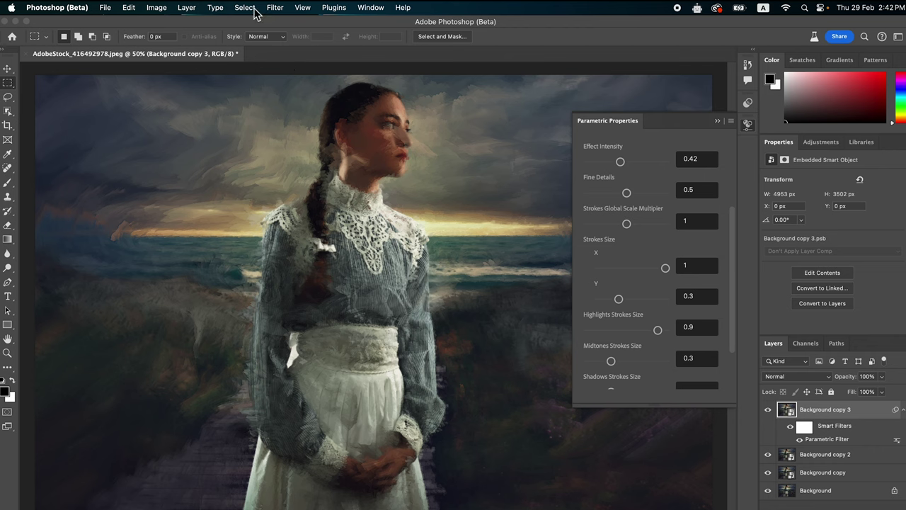
click(276, 8)
click(289, 55)
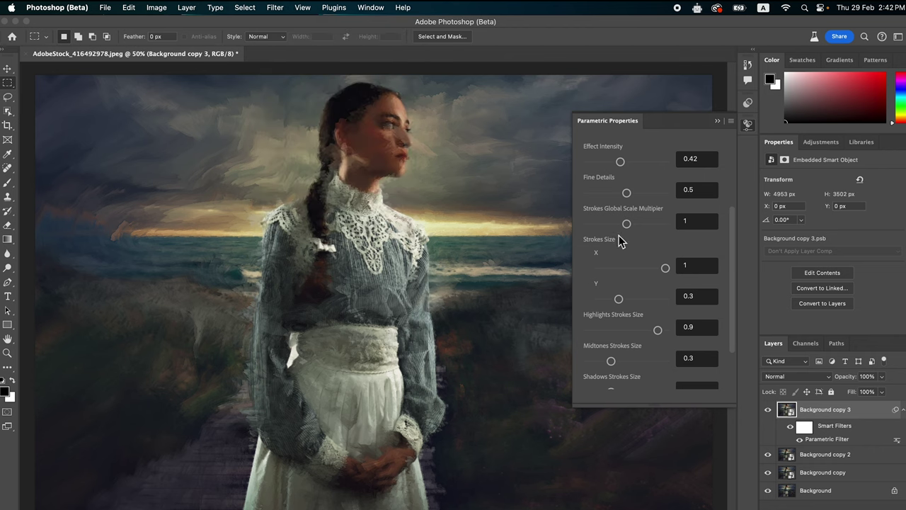
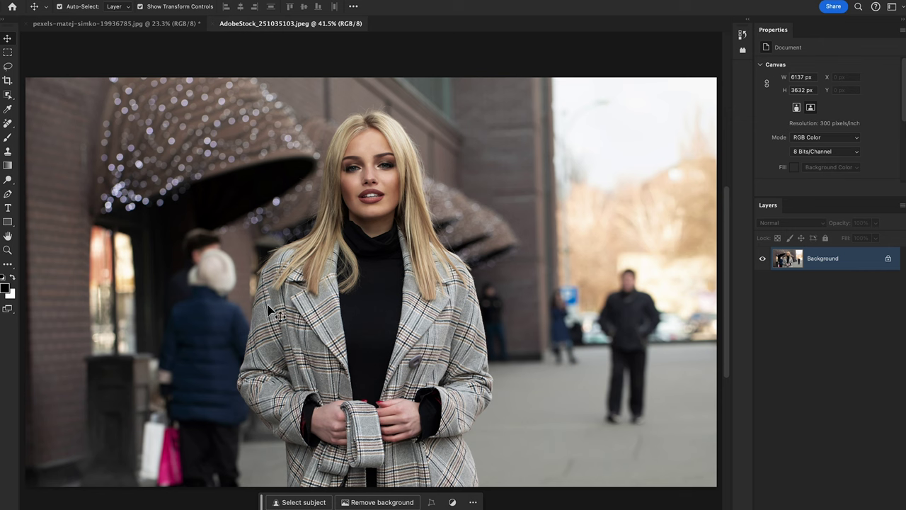
- Replace the background behind the woman in the plaid coat using an inverted subject selection and Generative Fill with the prompt "Forest"
click(296, 501)
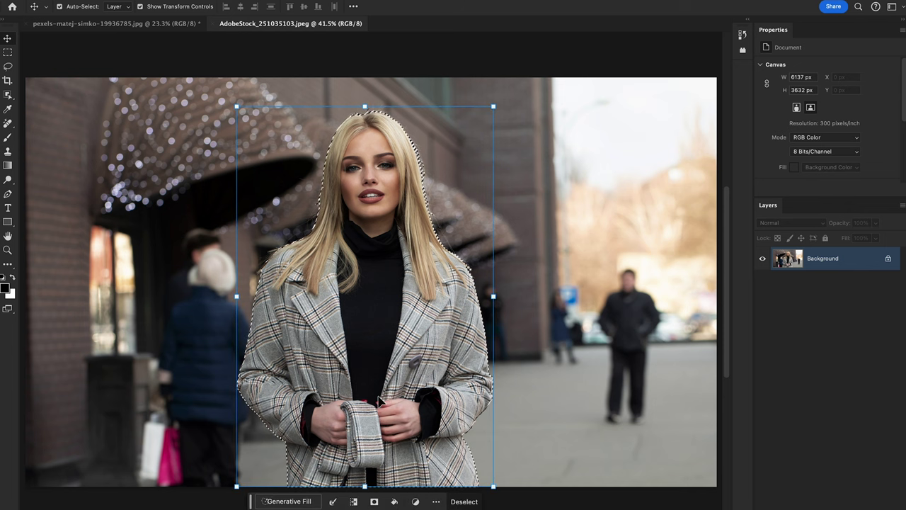
click(354, 501)
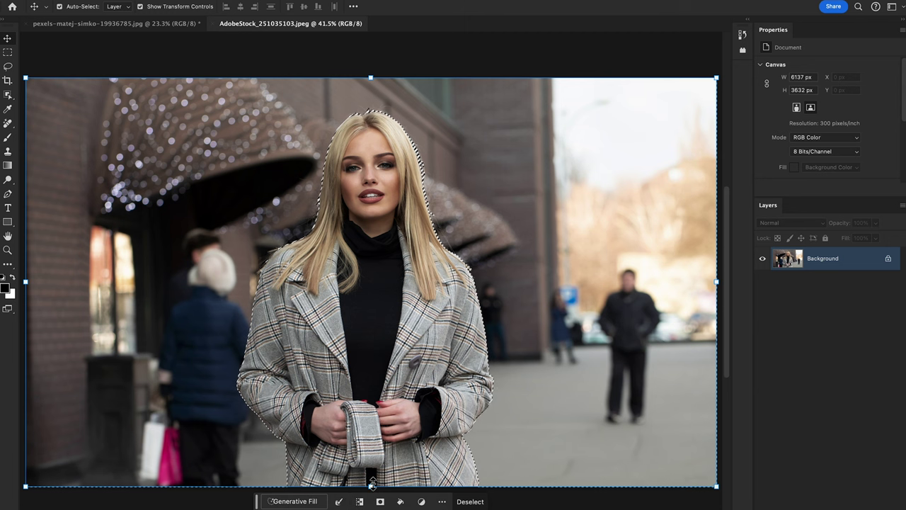
click(291, 501)
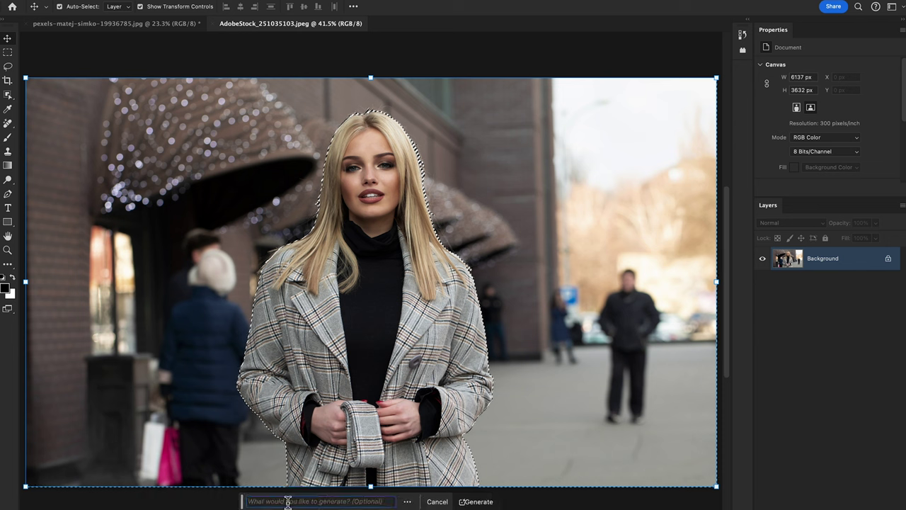
text(Forest)
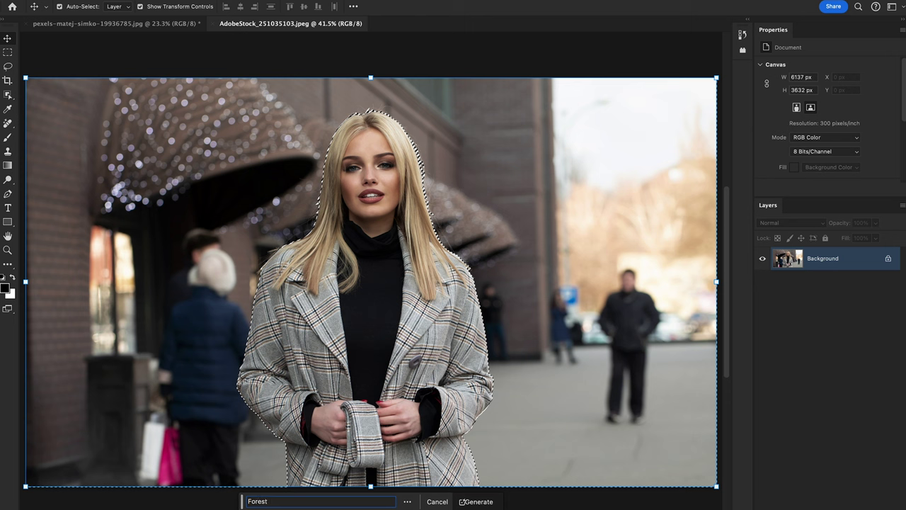
click(465, 502)
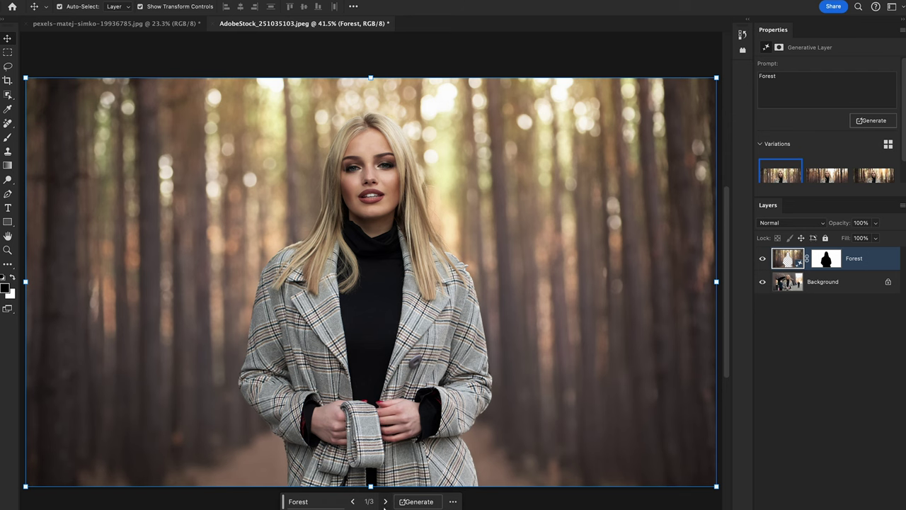
- Cycle through the three Forest background variations and return to the first one
click(385, 501)
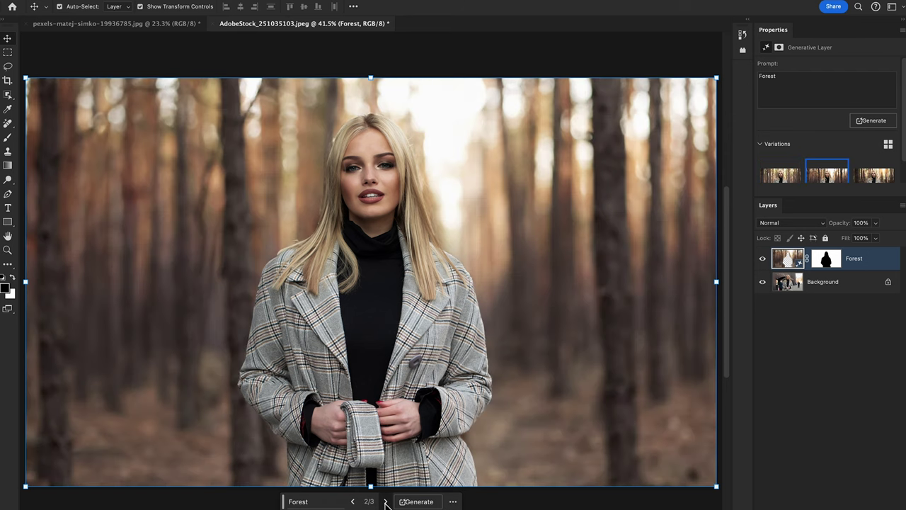
click(385, 501)
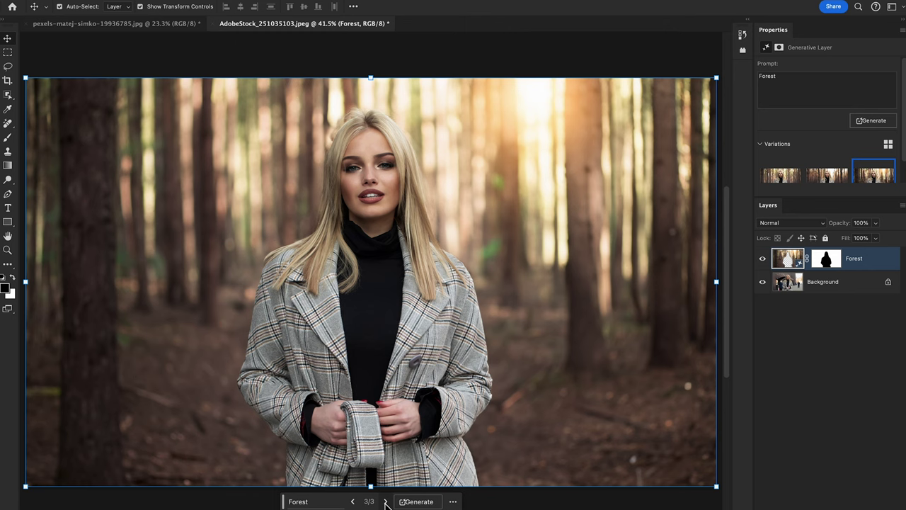
click(386, 501)
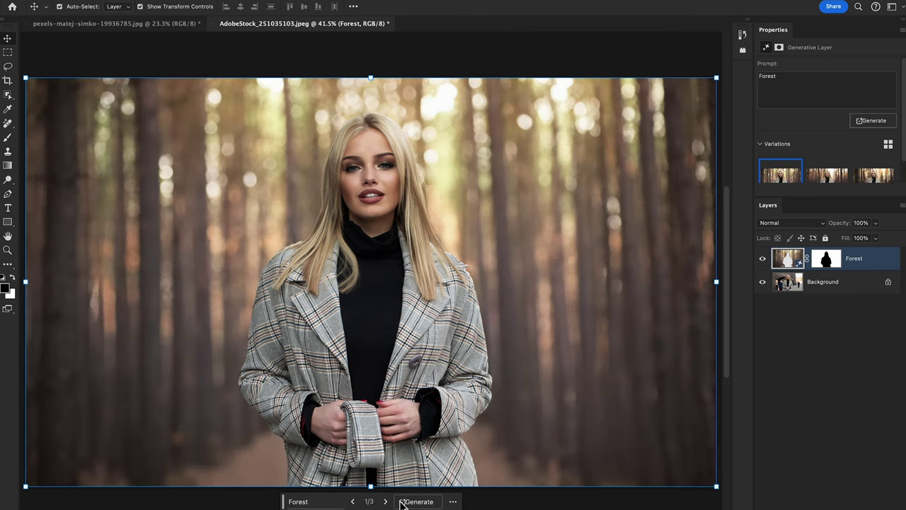
- Widen the canvas of the white-dress photo on both sides using the Crop tool with W x H x Resolution and Generative Expand
click(115, 24)
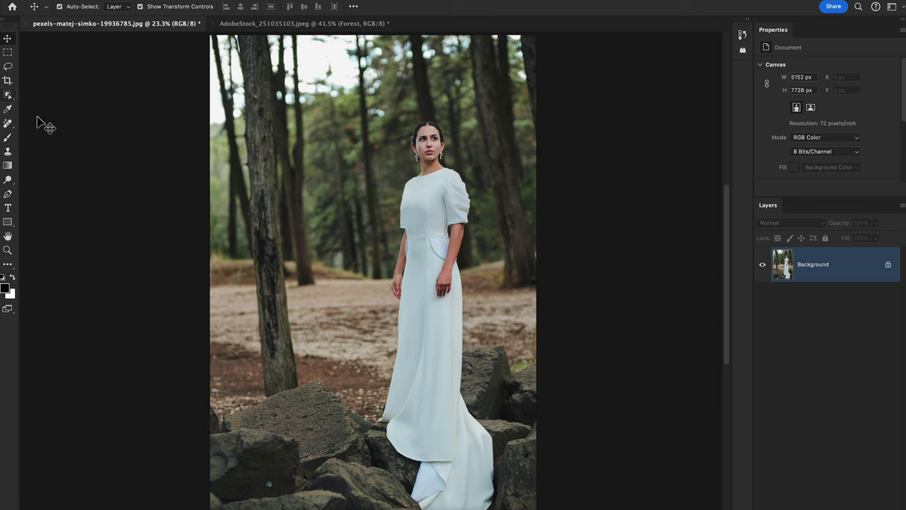
click(9, 80)
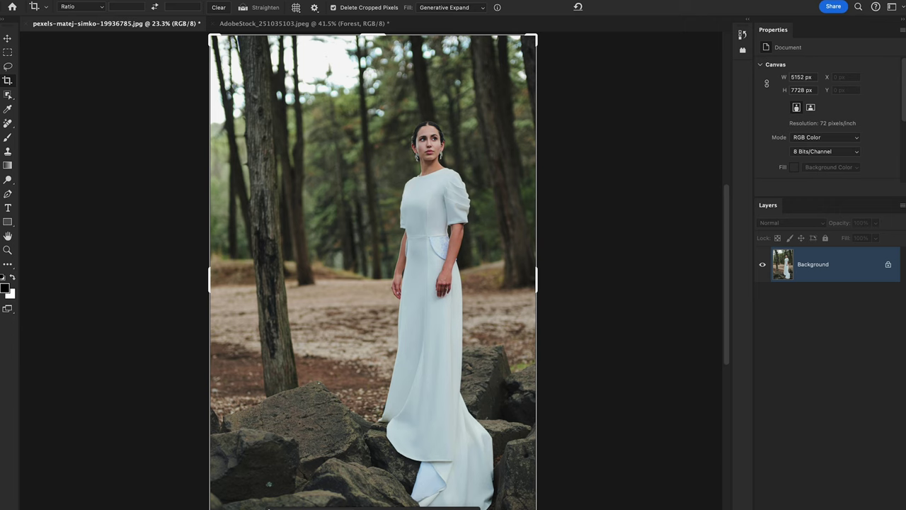
right_click(352, 296)
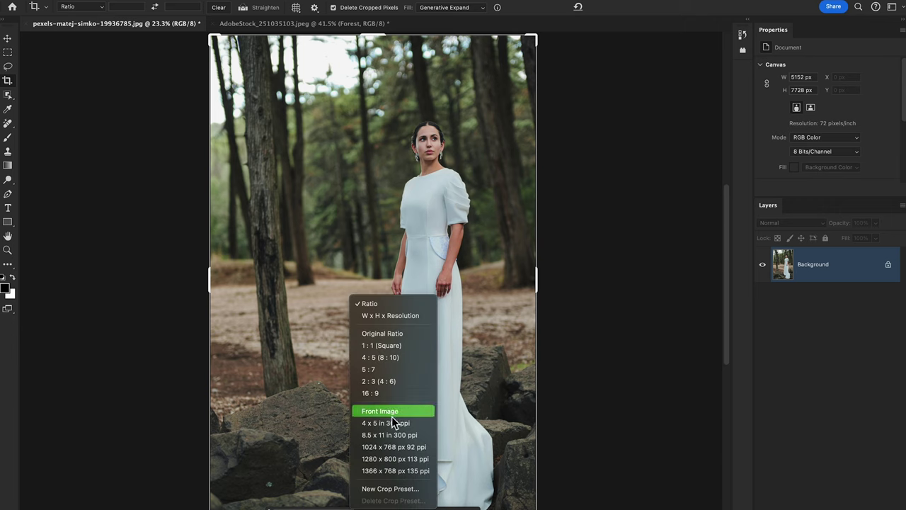
click(388, 334)
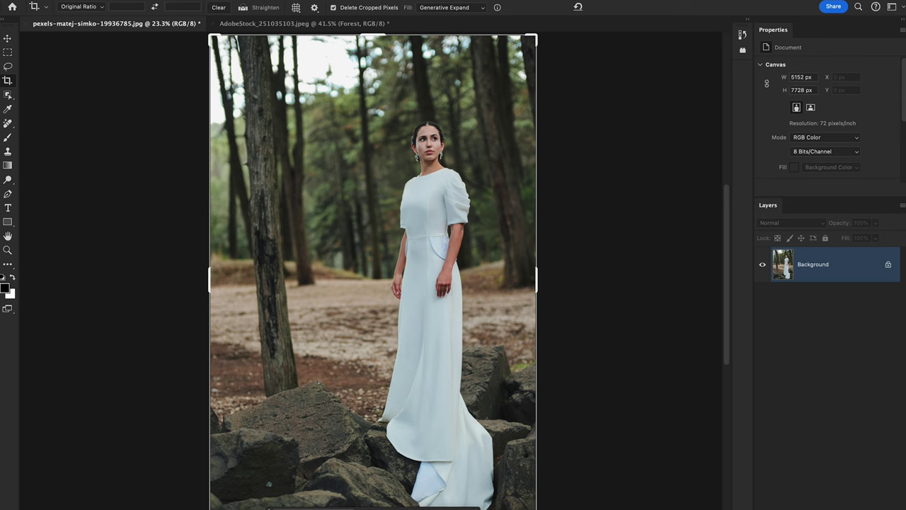
click(397, 493)
drag(211, 289, 70, 283)
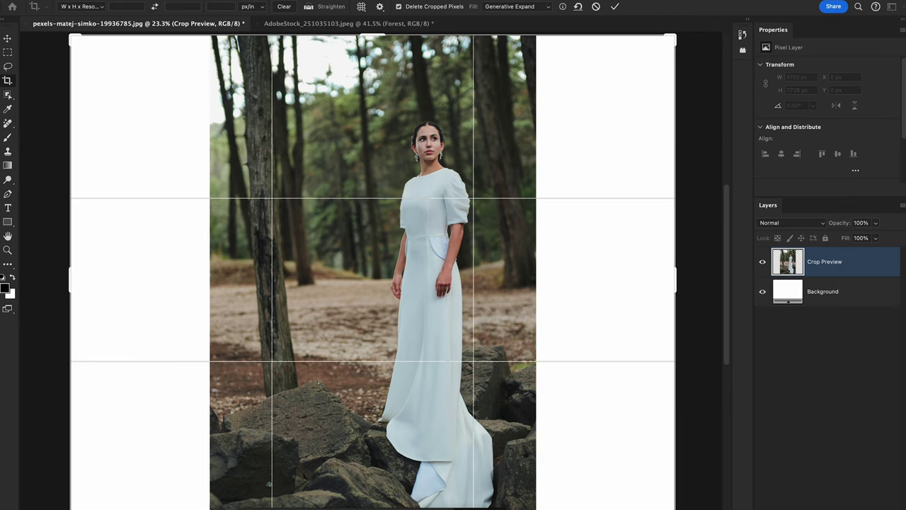
key(Return)
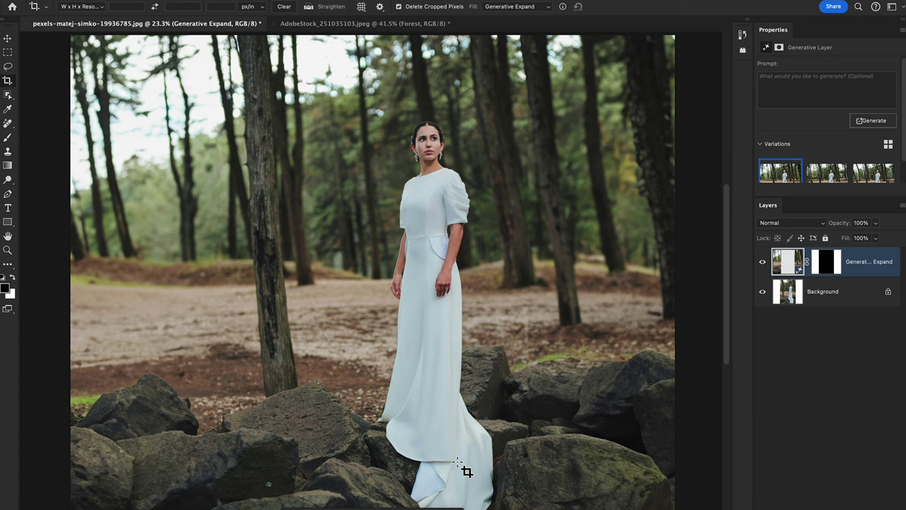
key(v)
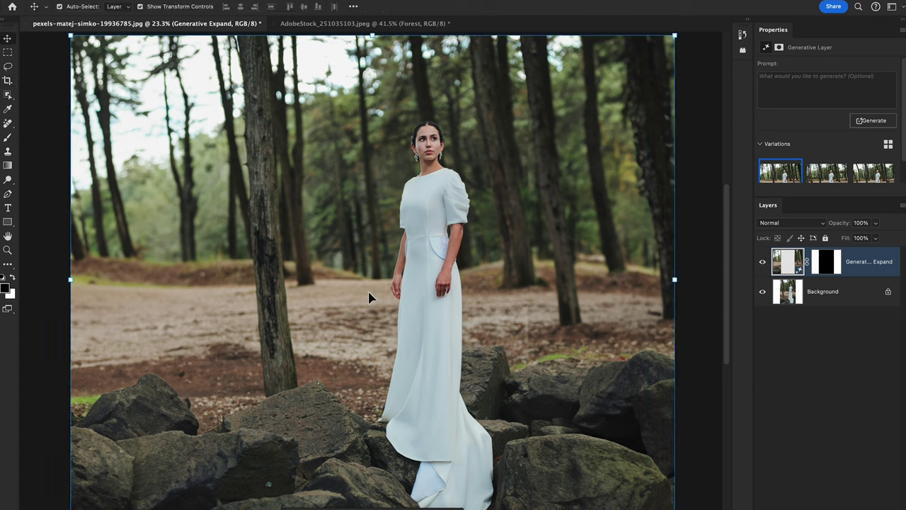
- Add the text "PHOTOSHOP" on the sand beside the large tree trunk
click(8, 208)
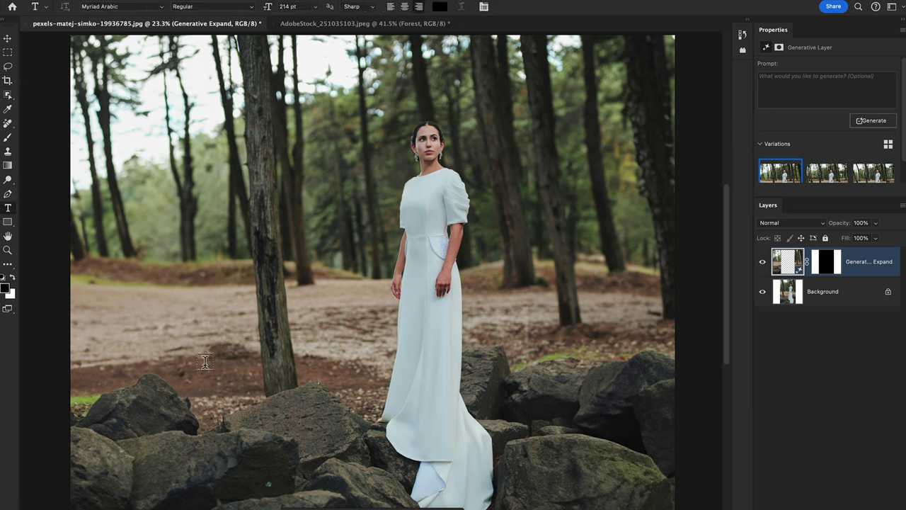
click(141, 354)
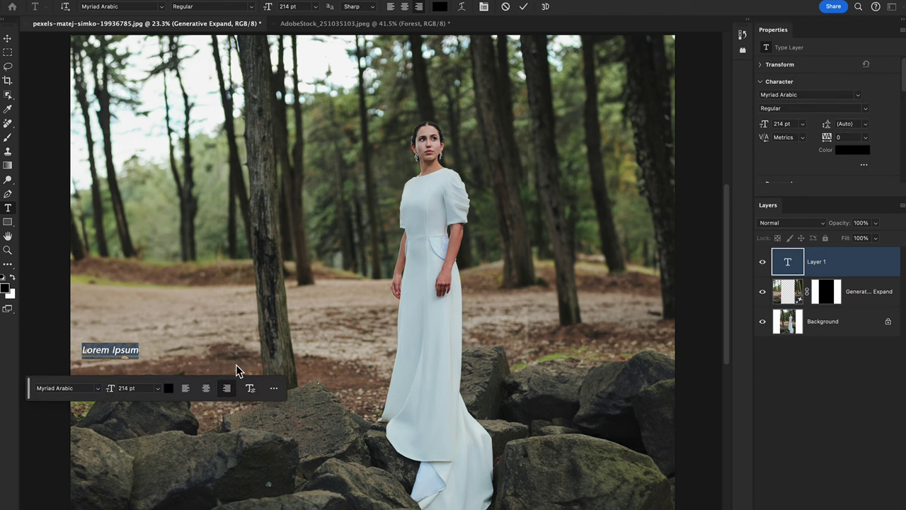
text(TEXT)
key(BackSpace)
key(BackSpace)
key(BackSpace)
key(BackSpace)
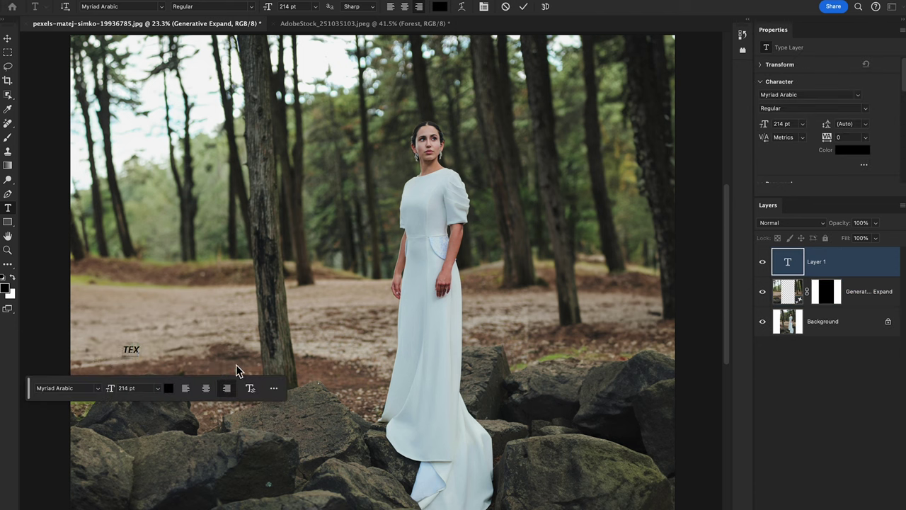
text(PHOTOSHOP@ ADOBE)
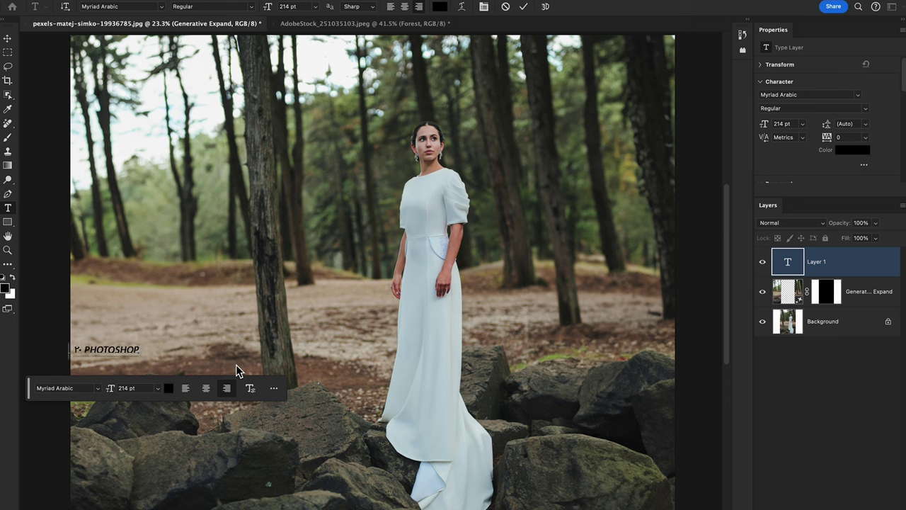
key(BackSpace)
key(BackSpace)
key(BackSpace)
key(BackSpace)
key(BackSpace)
key(BackSpace)
key(BackSpace)
key(BackSpace)
- Scale the PHOTOSHOP text up to about 811 pt so that it reaches across the tree trunk
click(7, 37)
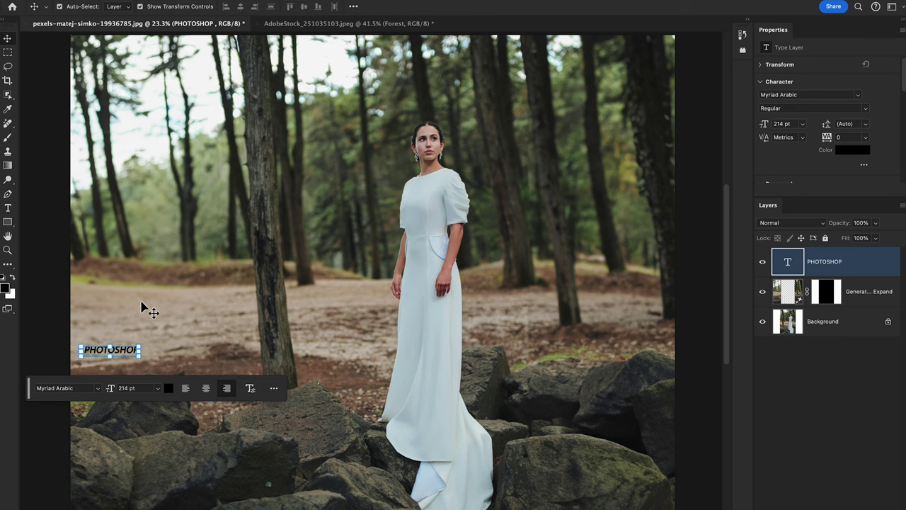
drag(140, 346, 302, 291)
key(Return)
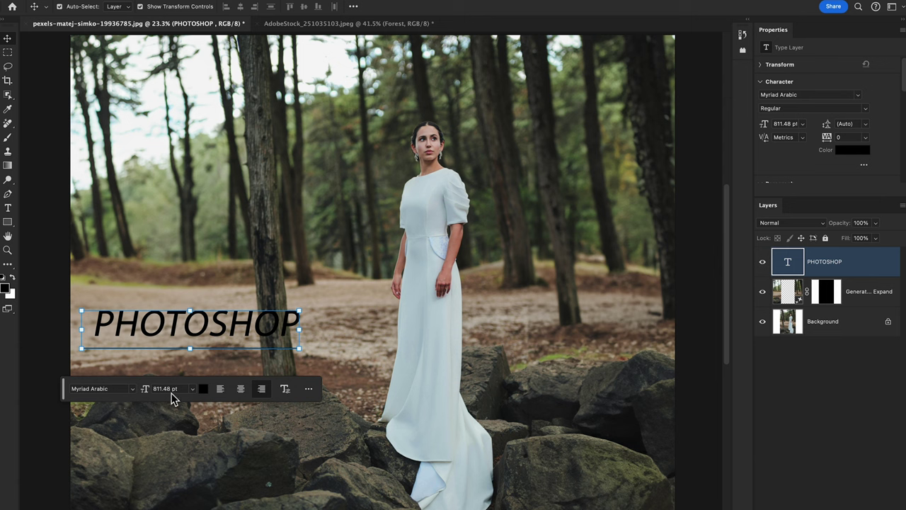
click(193, 390)
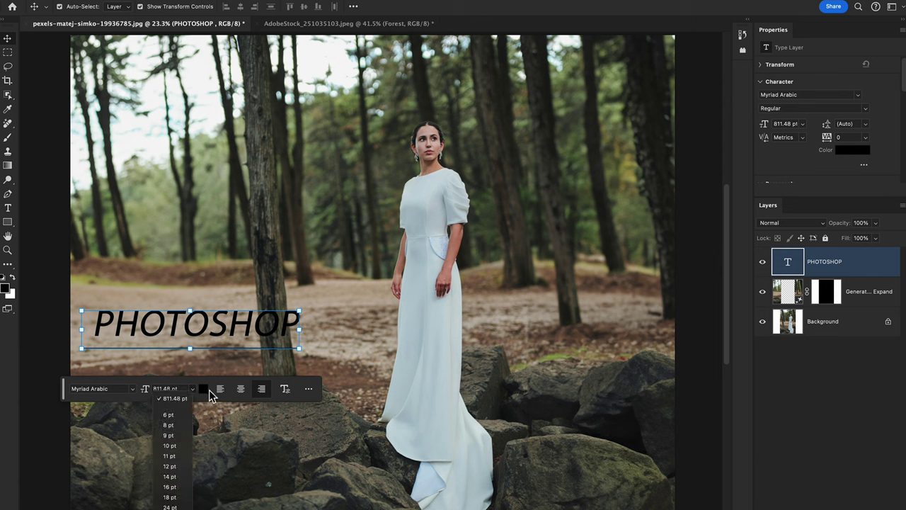
click(309, 395)
click(308, 390)
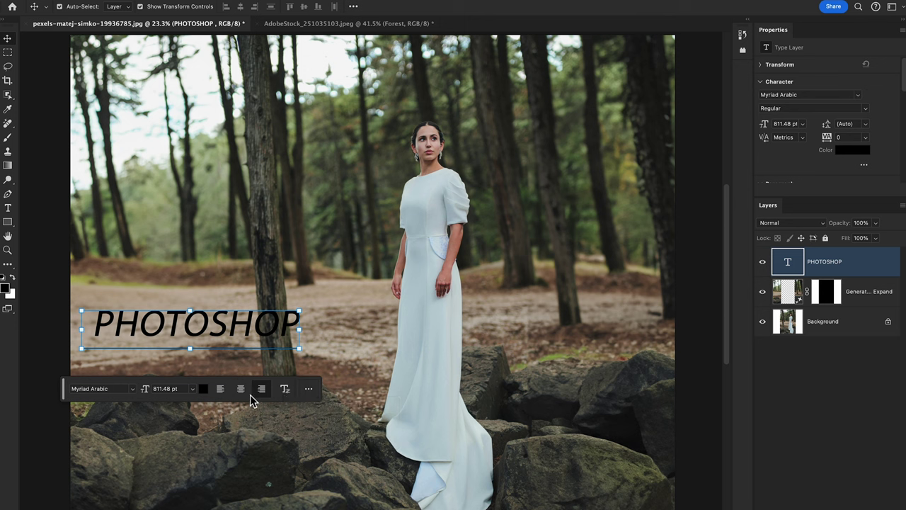
- Set the colour of the PHOTOSHOP text to pure red (ff0000)
click(203, 389)
click(386, 154)
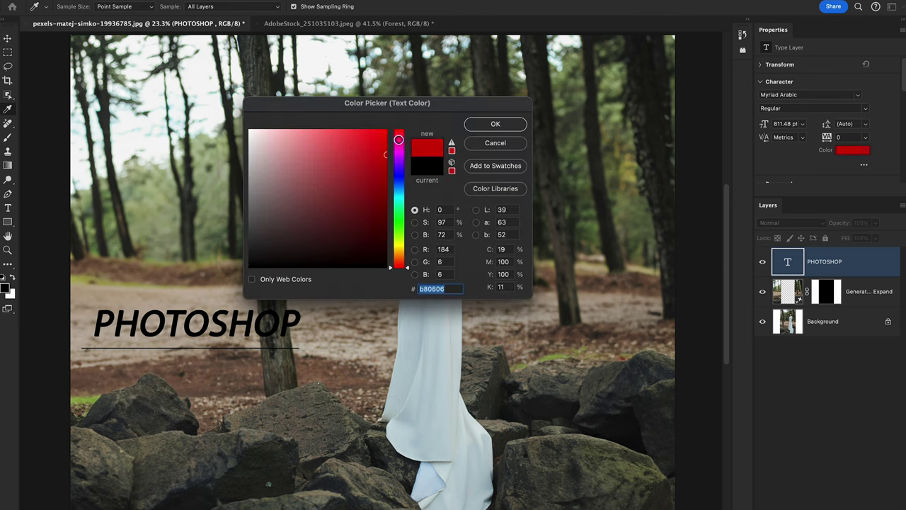
drag(386, 154, 388, 130)
click(495, 124)
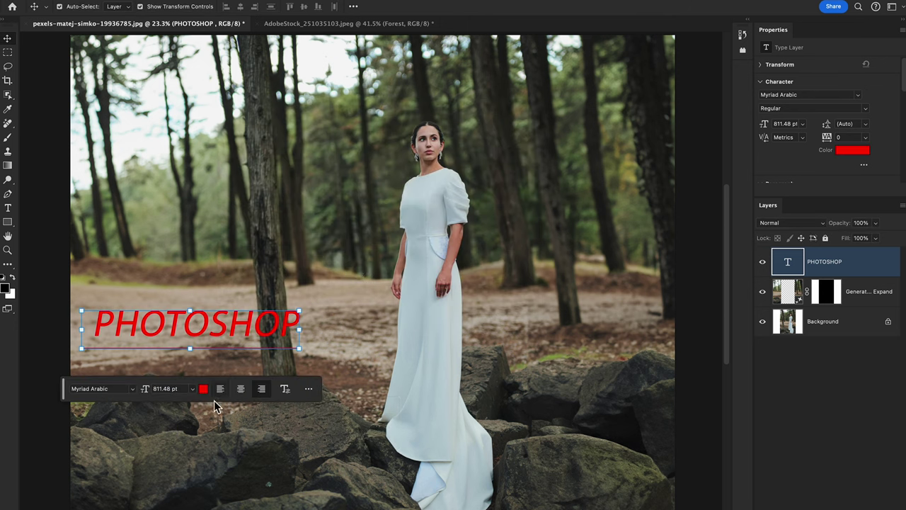
- Set the font size of the PHOTOSHOP text to 300 pt
click(192, 388)
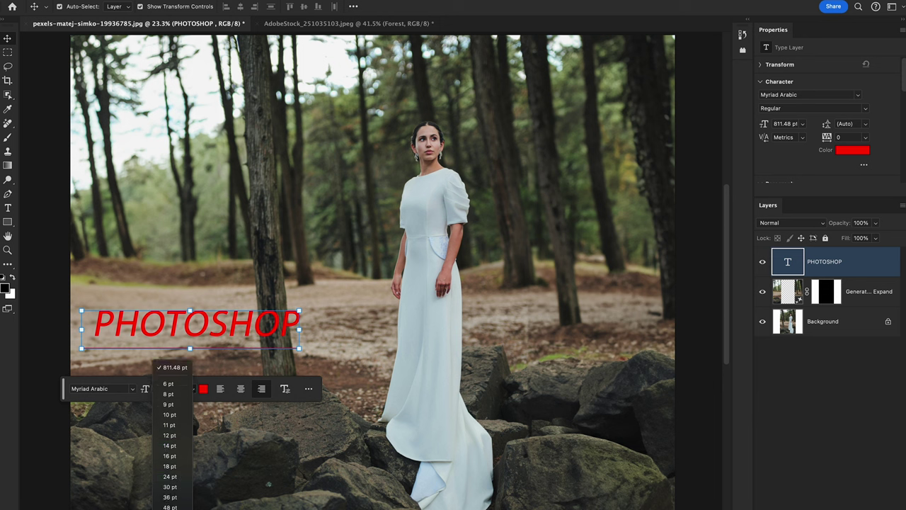
key(Escape)
click(188, 388)
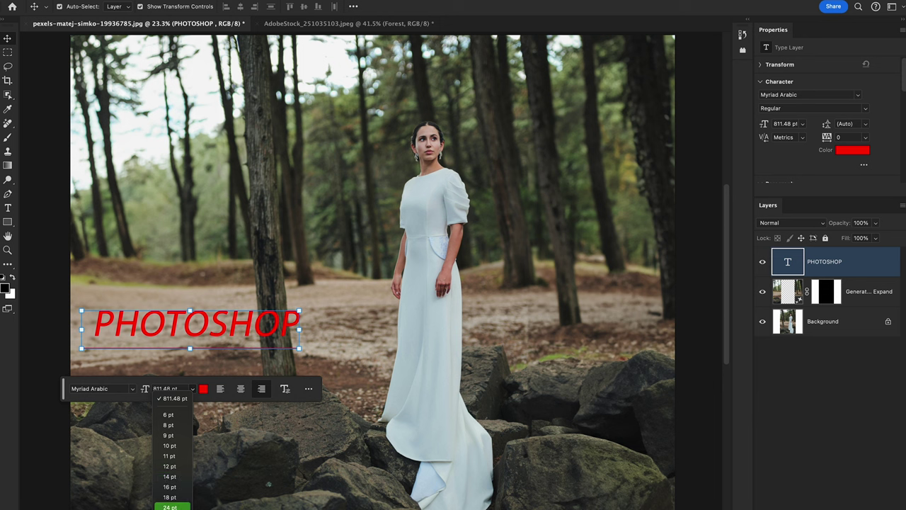
click(174, 460)
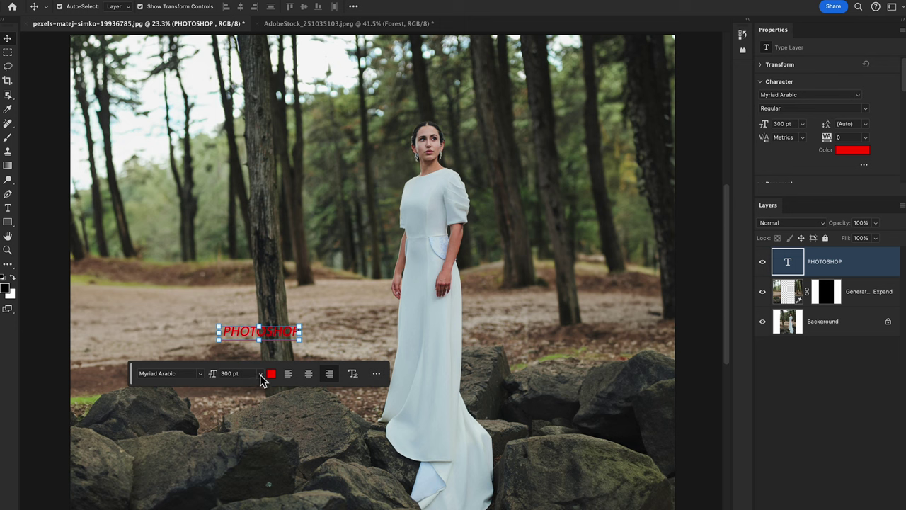
- Set the font size of the PHOTOSHOP text to 11 pt and leave its colour as it is
click(260, 375)
click(247, 440)
click(311, 366)
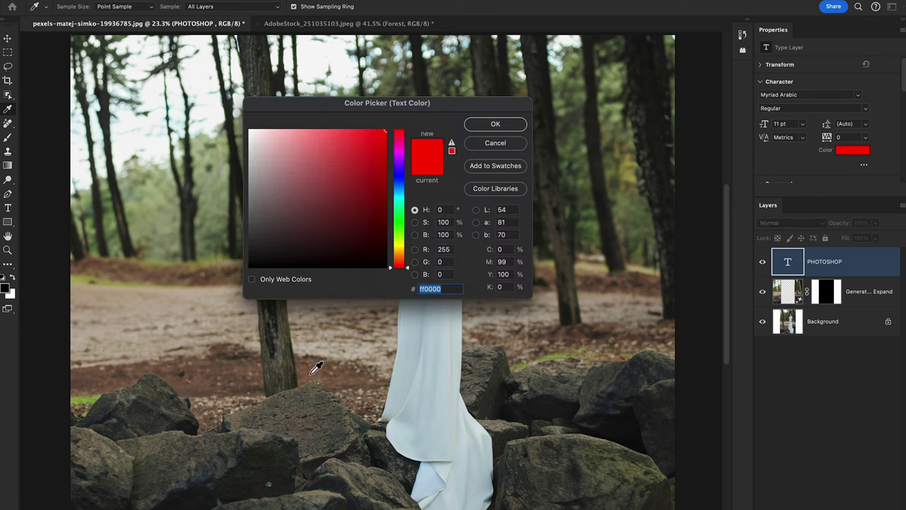
click(485, 142)
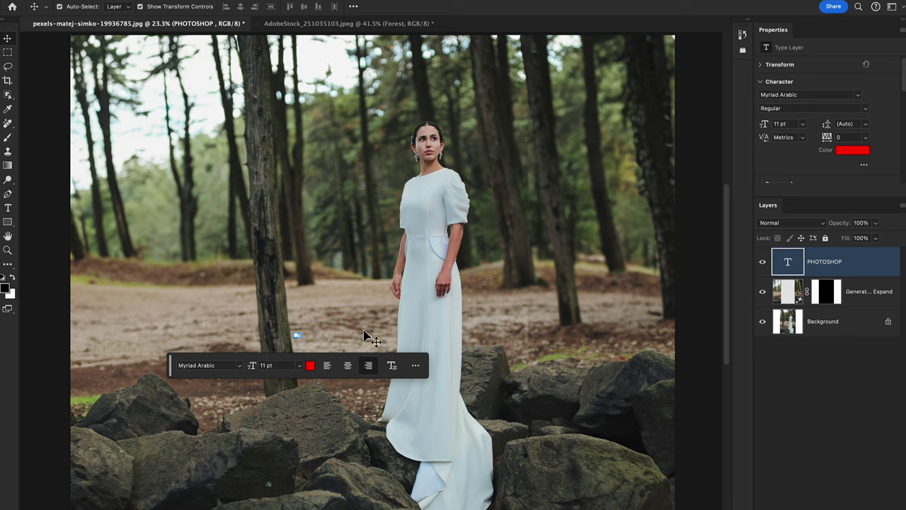
- Move the contextual task bar to the upper-left corner of the photo and pin its position
drag(172, 371, 113, 147)
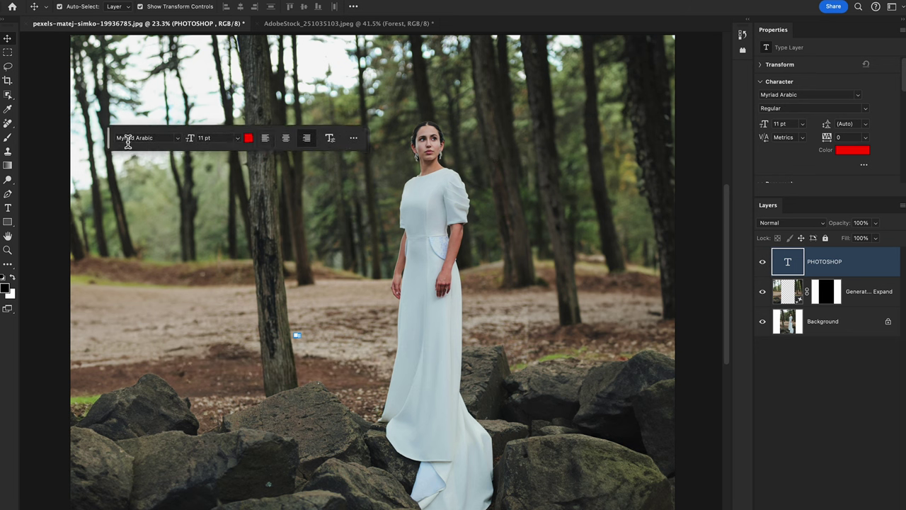
drag(110, 142, 75, 49)
click(315, 48)
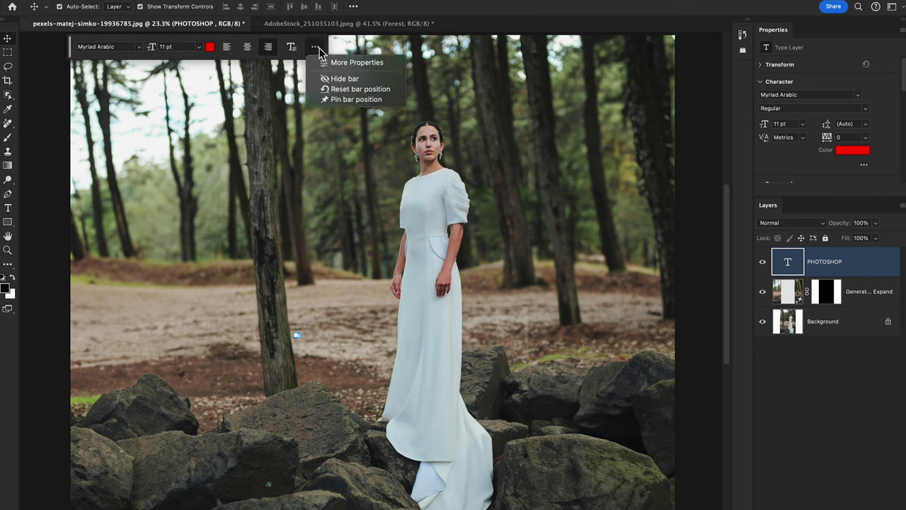
click(336, 100)
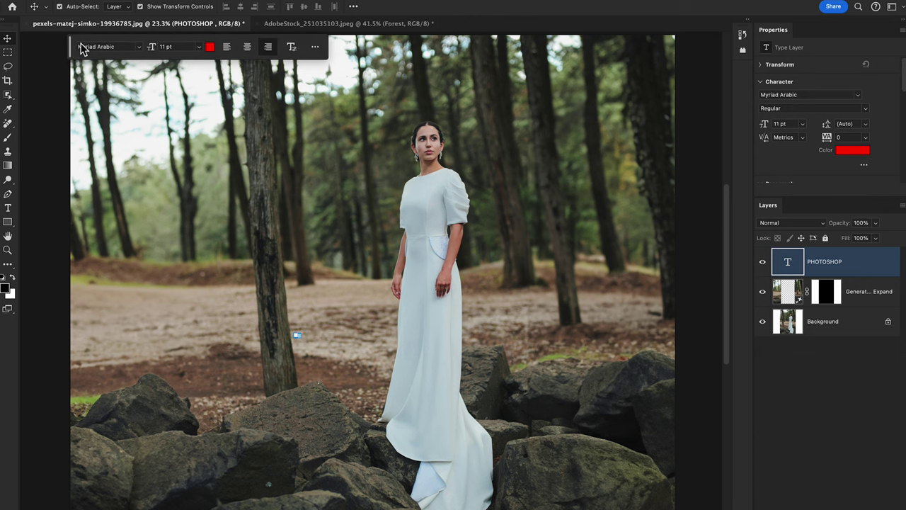
- Reset the contextual task bar's position
click(316, 47)
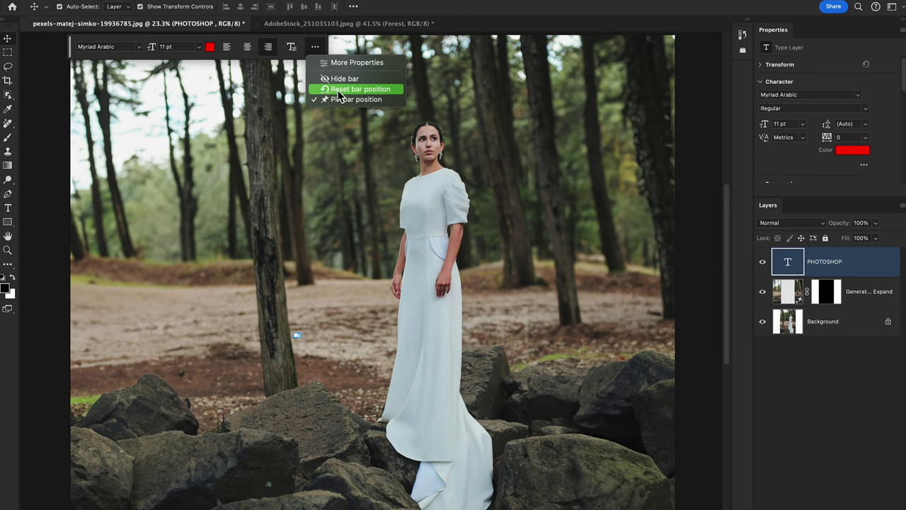
click(351, 90)
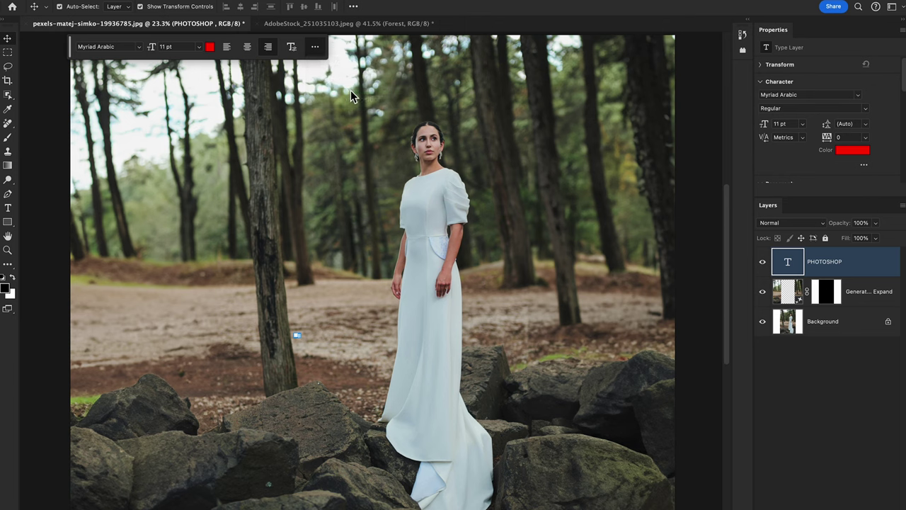